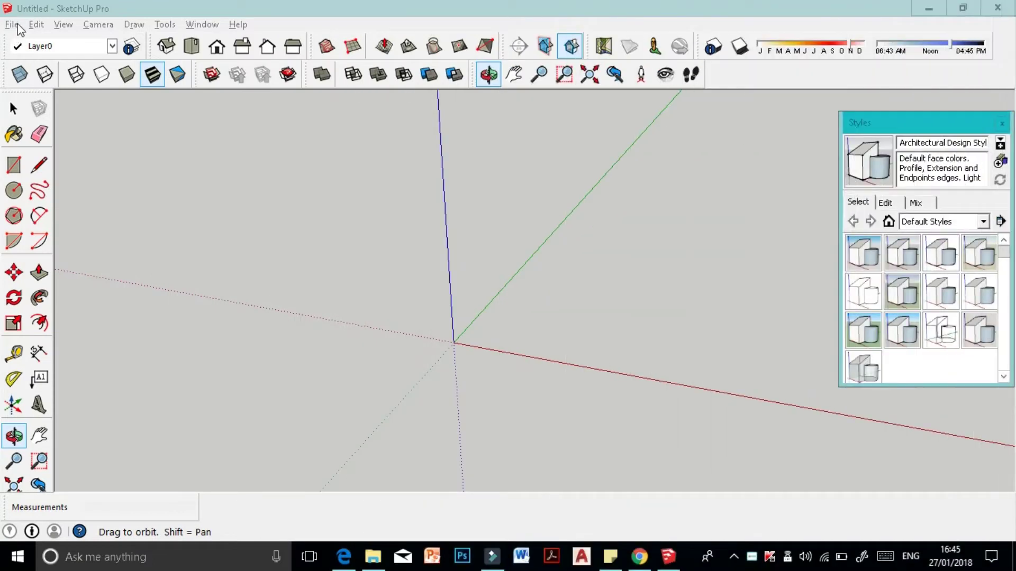
# - Browse for an AutoCAD file to open and select sketchup.dwg in the Beach house folder under WOLV
pyautogui.click(12, 25)
pyautogui.click(113, 232)
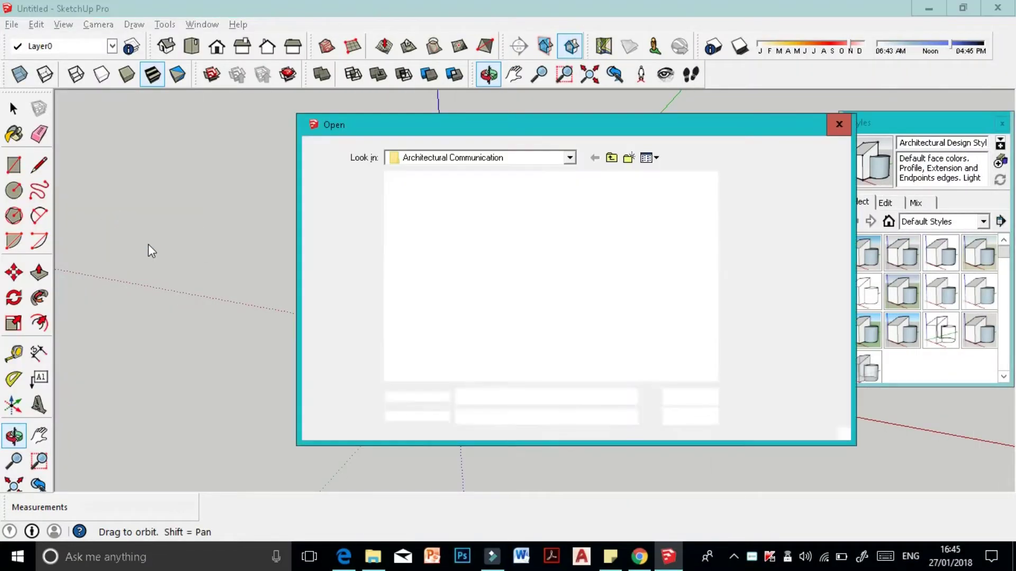
pyautogui.click(571, 158)
pyautogui.click(415, 233)
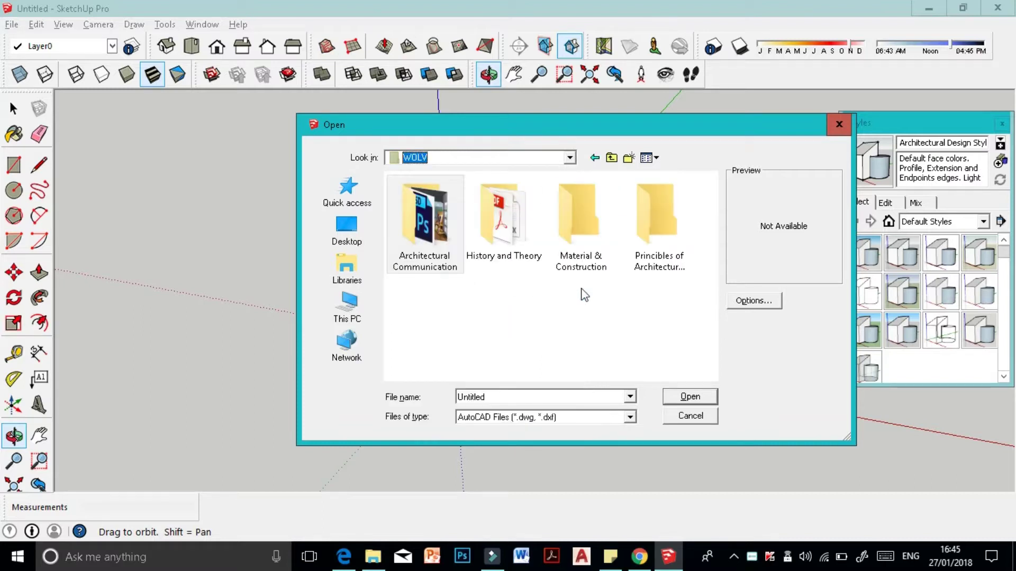
pyautogui.doubleClick(670, 228)
pyautogui.doubleClick(511, 218)
pyautogui.click(495, 346)
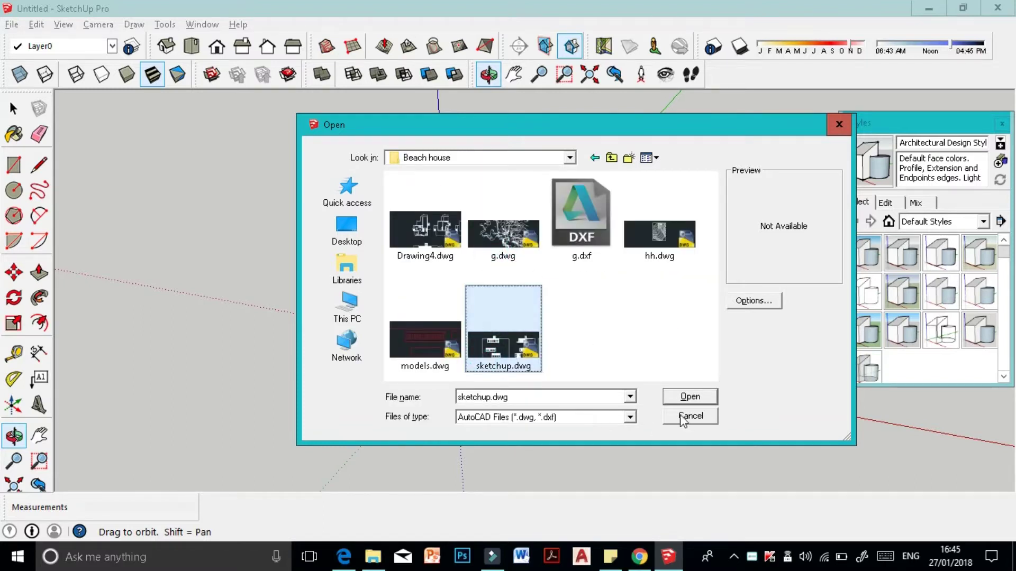
# - Set the import options for sketchup.dwg, import the drawing and dismiss the import summary
pyautogui.click(753, 300)
pyautogui.click(624, 300)
pyautogui.click(524, 352)
pyautogui.click(597, 358)
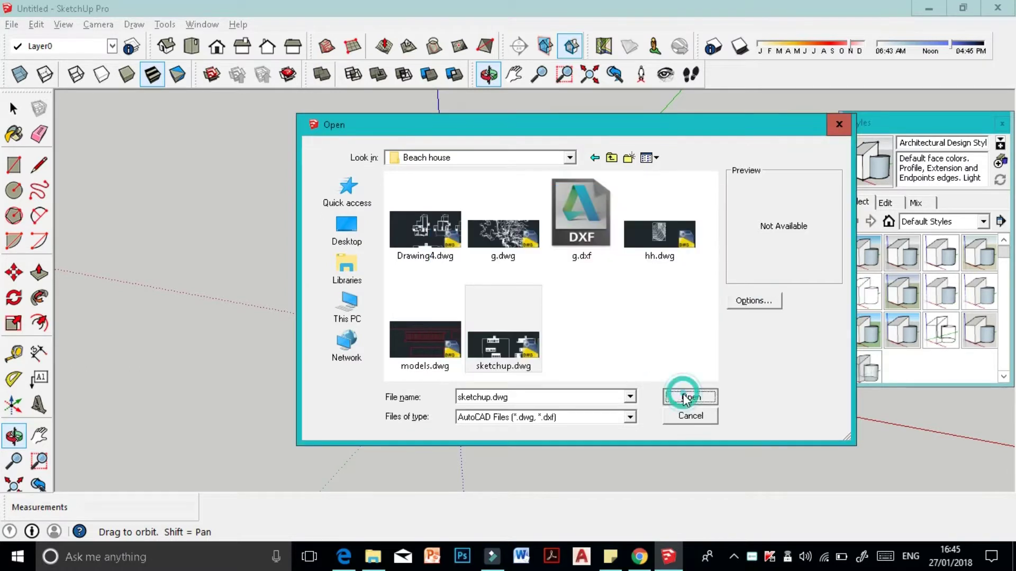
pyautogui.click(687, 395)
pyautogui.click(572, 388)
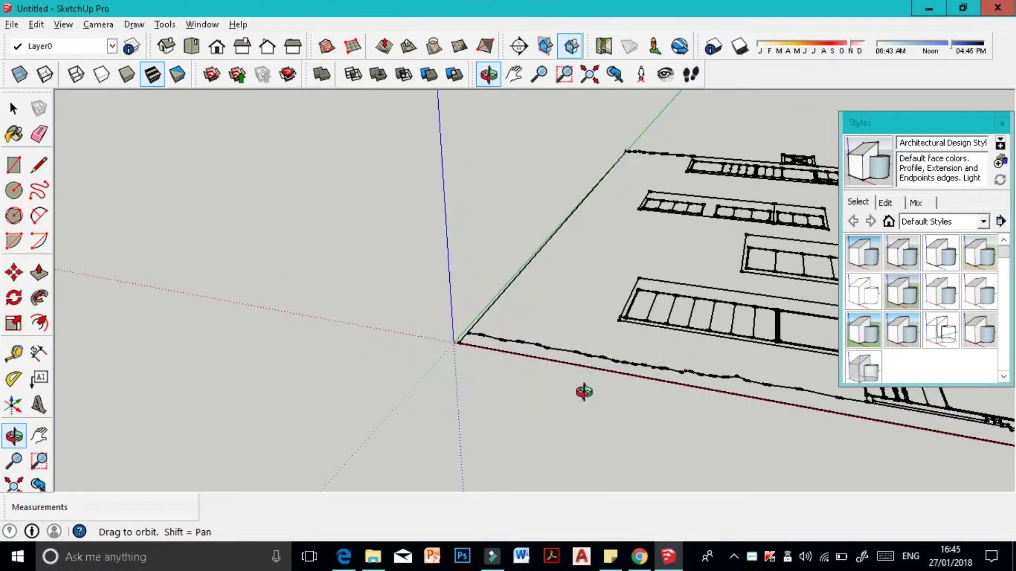
# - Draw and erase edges to complete the upper room outline where it meets the cliff contour on the side elevation
pyautogui.moveTo(472, 252); pyautogui.dragTo(347, 165)
pyautogui.scroll(3, 331, 283)
pyautogui.press('l')
pyautogui.scroll(-5, 324, 316)
pyautogui.press('e')
pyautogui.scroll(10, 584, 357)
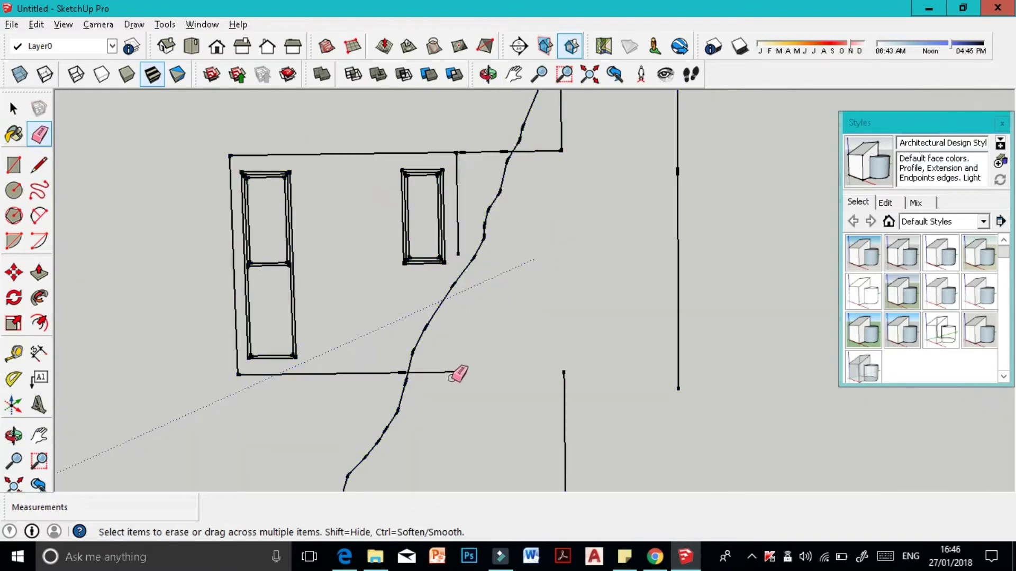
pyautogui.press('l')
pyautogui.click(453, 294)
pyautogui.scroll(-6, 453, 386)
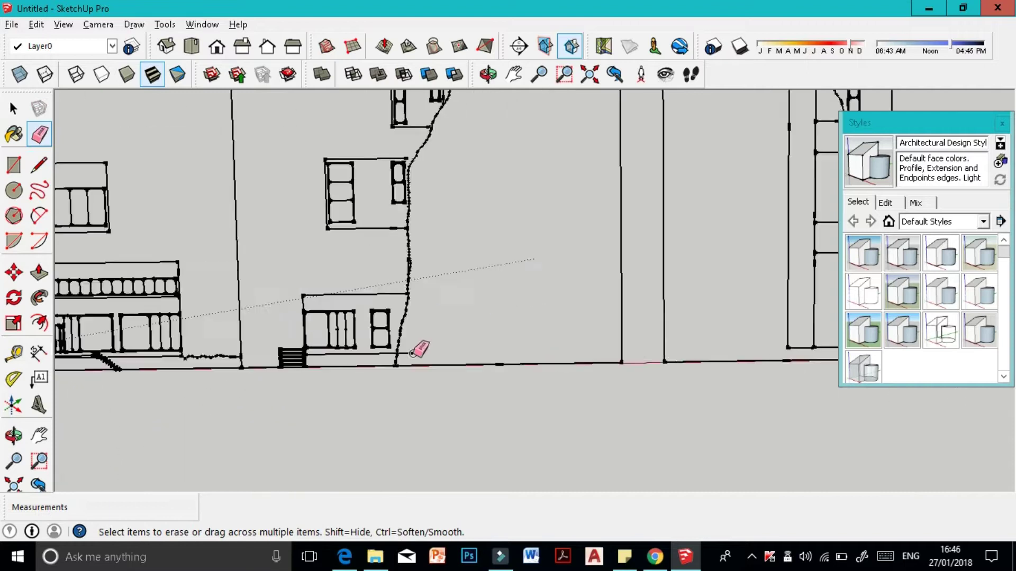
# - Close the ground-floor wall outline at the cliff contour with a line so it forms a face
pyautogui.scroll(6, 465, 328)
pyautogui.click(491, 316)
pyautogui.press('e')
pyautogui.scroll(-5, 608, 339)
pyautogui.scroll(6, 477, 317)
# - Trace the ground-floor glazed door opening with a rectangle about 3.99 by 2.78 m
pyautogui.press('r')
pyautogui.click(113, 130)
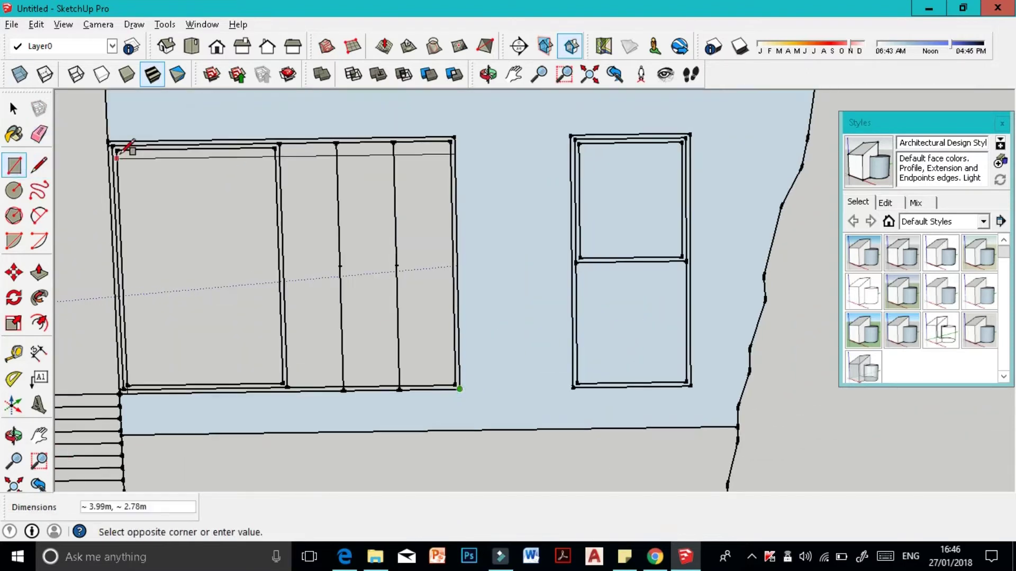
pyautogui.click(458, 388)
pyautogui.scroll(-8, 490, 258)
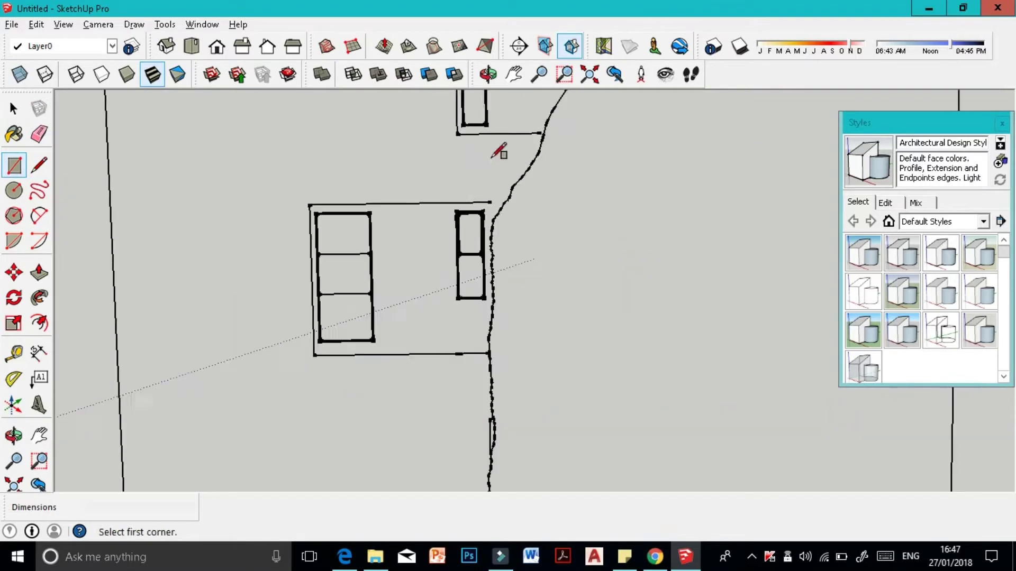
# - Redraw the upper-floor wall outlines into faces and erase the leftover edges along the cliff contour
pyautogui.press('l')
pyautogui.press('e')
pyautogui.scroll(5, 553, 176)
pyautogui.scroll(-5, 465, 356)
pyautogui.press('r')
pyautogui.press('e')
pyautogui.scroll(6, 571, 142)
pyautogui.press('r')
pyautogui.scroll(-3, 583, 242)
pyautogui.press('l')
pyautogui.press('e')
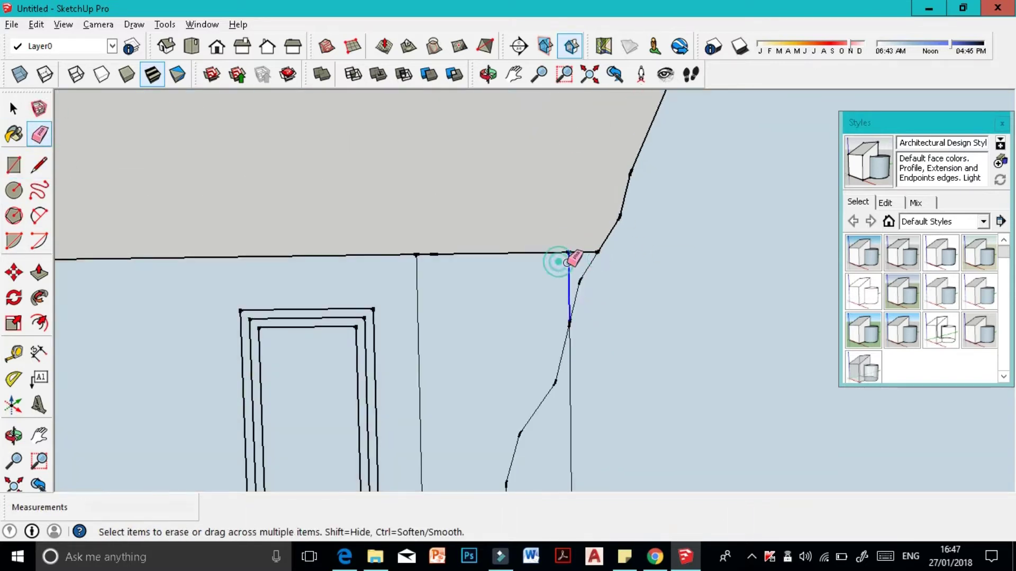
pyautogui.scroll(-5, 573, 395)
# - Fill in the wall area around the braced tower using a rectangle and closing lines
pyautogui.click(13, 165)
pyautogui.click(165, 165)
pyautogui.click(567, 335)
pyautogui.press('l')
pyautogui.scroll(5, 455, 328)
pyautogui.click(452, 340)
pyautogui.scroll(-3, 455, 318)
# - Delete an unwanted face in the braced tower and erase the edges crossing its diagonal bracing
pyautogui.rightClick(442, 234)
pyautogui.click(503, 263)
pyautogui.scroll(3, 453, 408)
pyautogui.press('e')
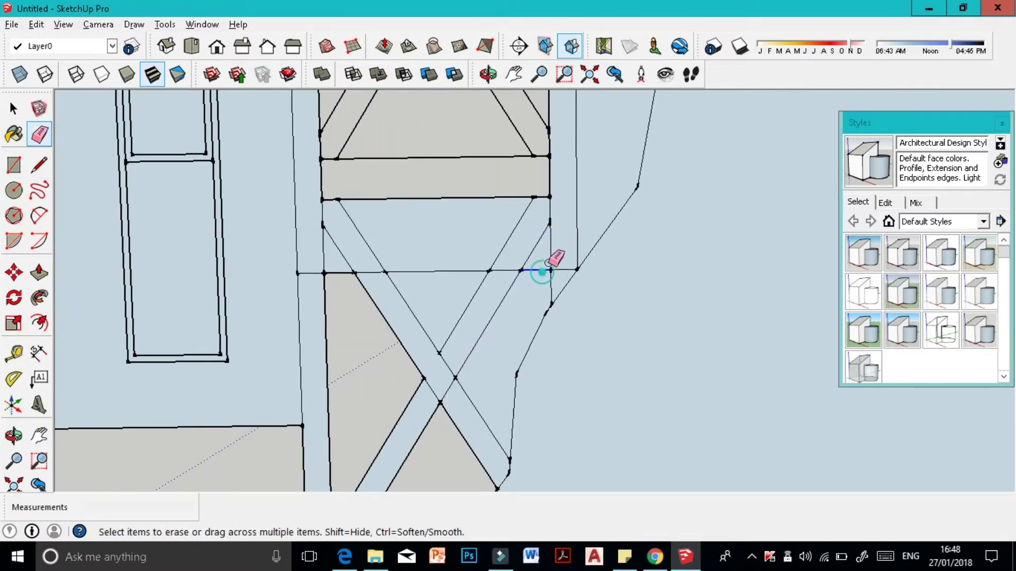
# - Draw the missing short edge, 0.30 m long, at the tower joint where the posts meet the horizontal beam
pyautogui.press('l')
pyautogui.scroll(-3, 377, 267)
pyautogui.scroll(3, 471, 324)
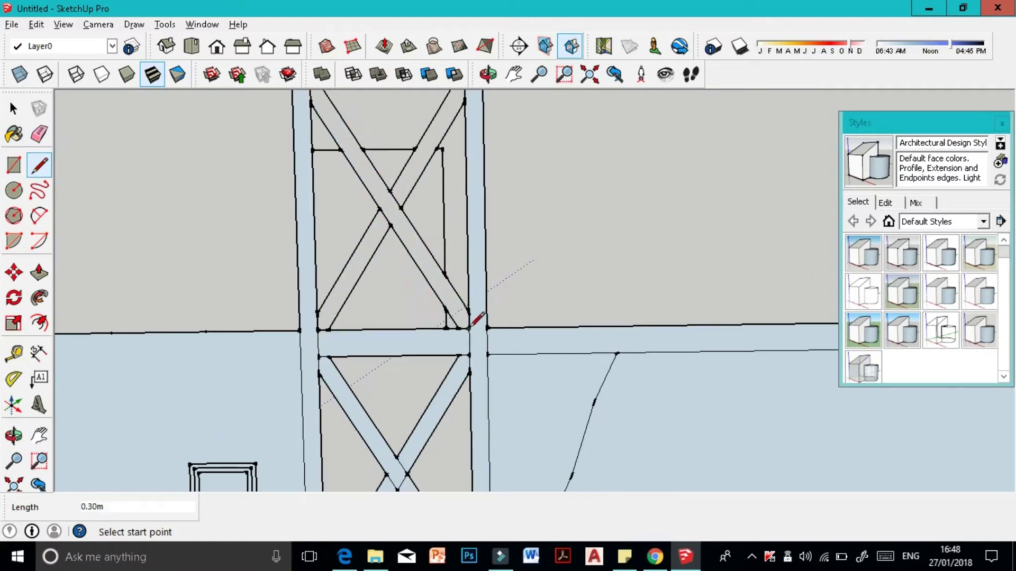
pyautogui.press('Escape')
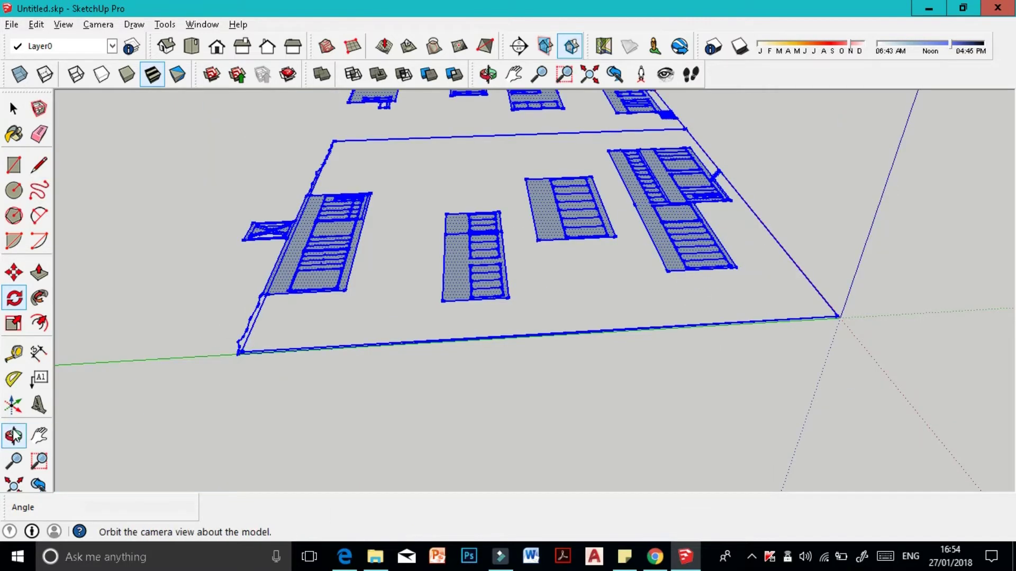
# - Rotate all the flat elevations together so they stand upright on the ground plane
pyautogui.moveTo(275, 370); pyautogui.dragTo(345, 279, button='middle')
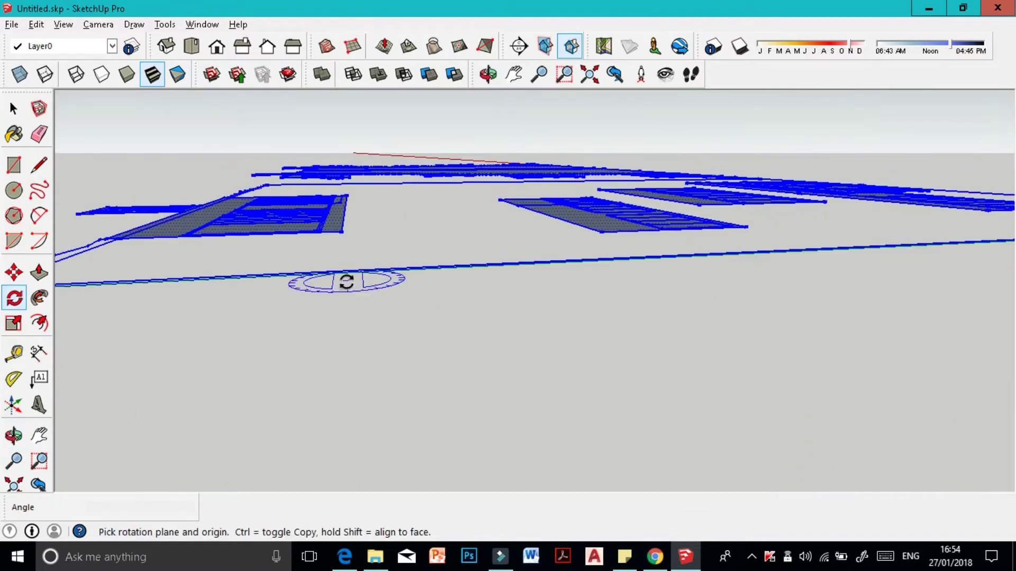
pyautogui.moveTo(240, 177); pyautogui.dragTo(539, 420, button='middle')
pyautogui.press('space')
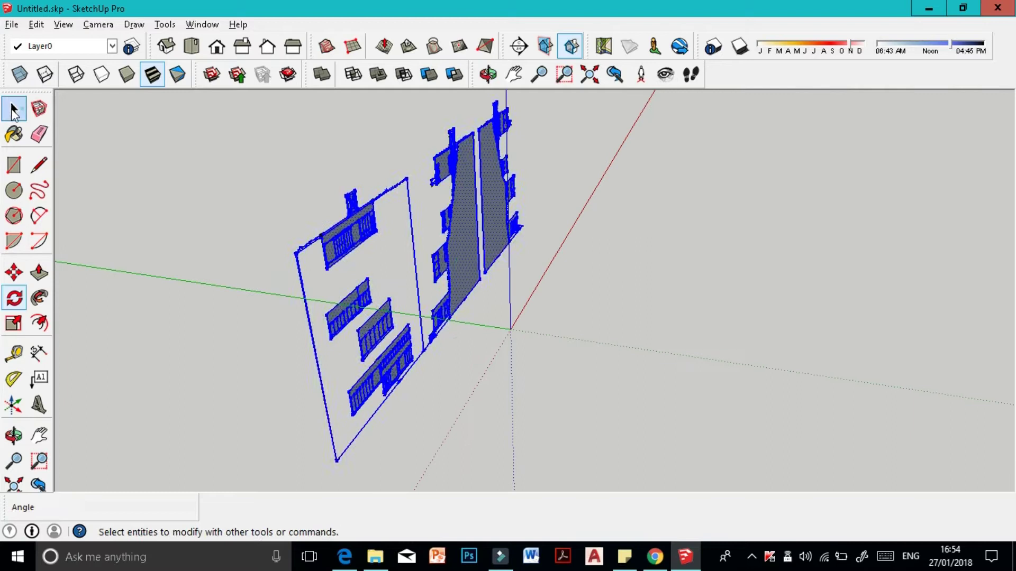
# - Erase the boundary lines framing the front elevation so only its floor strips remain
pyautogui.scroll(3, 460, 358)
pyautogui.click(460, 358)
pyautogui.moveTo(117, 307); pyautogui.dragTo(220, 317, button='middle')
pyautogui.press('e')
pyautogui.scroll(4, 102, 254)
pyautogui.scroll(3, 526, 222)
pyautogui.press('space')
pyautogui.scroll(-3, 265, 169)
pyautogui.moveTo(766, 301); pyautogui.dragTo(517, 97)
pyautogui.moveTo(517, 97)
pyautogui.mouseDown(button='middle')
pyautogui.moveTo(416, 204)
pyautogui.moveTo(453, 265)
pyautogui.moveTo(335, 461)
pyautogui.moveTo(549, 340)
pyautogui.moveTo(657, 374)
pyautogui.moveTo(666, 109)
pyautogui.moveTo(590, 394)
pyautogui.moveTo(454, 408)
pyautogui.moveTo(621, 356)
pyautogui.mouseUp(button='middle')
pyautogui.press('e')
pyautogui.press('space')
pyautogui.scroll(-5, 590, 394)
# - Select the side elevation nearest the front strips and rotate it to stand at a right angle to the front elevation
pyautogui.moveTo(686, 402); pyautogui.dragTo(609, 286)
pyautogui.press('m')
pyautogui.press('q')
pyautogui.moveTo(544, 442); pyautogui.dragTo(623, 178, button='middle')
pyautogui.click(623, 179)
pyautogui.click(596, 164)
pyautogui.click(639, 359)
pyautogui.click(640, 362)
pyautogui.click(642, 415)
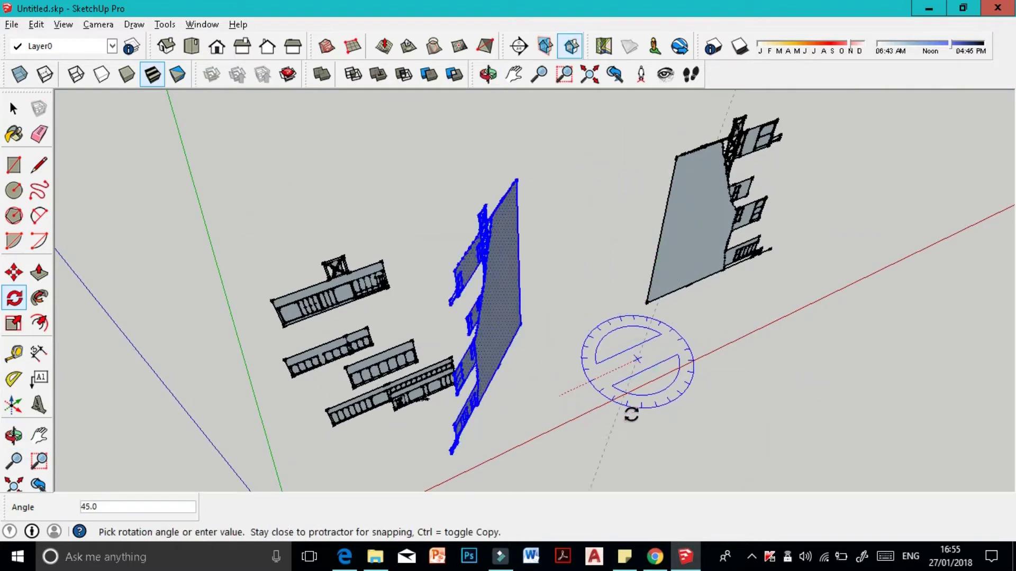
pyautogui.click(674, 394)
# - Select the rotated side elevation together with its windows and make it a single group
pyautogui.moveTo(411, 232); pyautogui.dragTo(467, 308, button='middle')
pyautogui.scroll(3, 503, 288)
pyautogui.press('m')
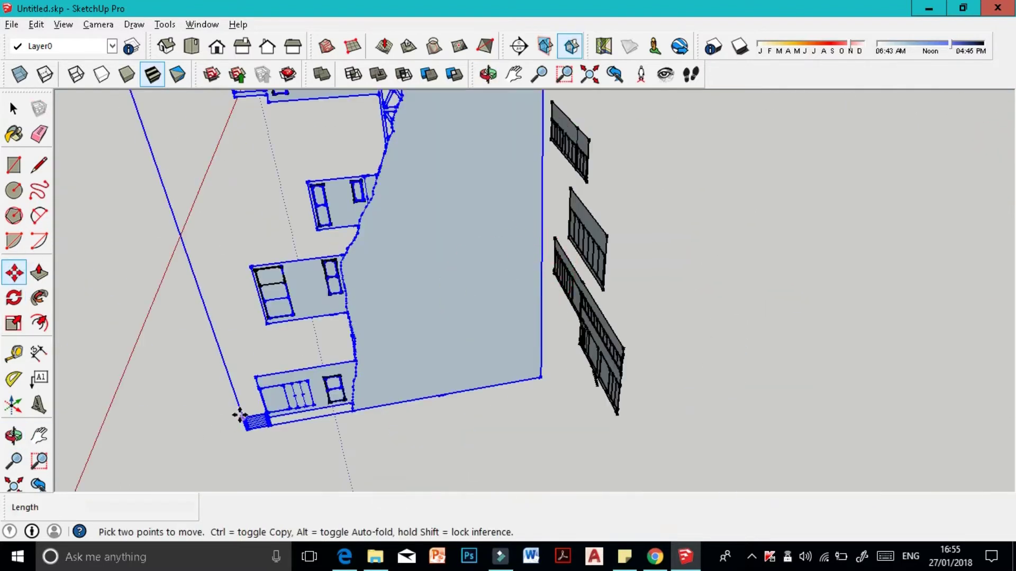
pyautogui.moveTo(679, 405); pyautogui.dragTo(168, 216, button='middle')
pyautogui.hotkey('ctrl', 't')
pyautogui.press('space')
pyautogui.click(392, 268)
pyautogui.click(642, 403)
pyautogui.rightClick(550, 136)
pyautogui.click(423, 265)
# - Move the grouped side elevation against the end of the front elevation's ground-floor strip
pyautogui.press('m')
pyautogui.scroll(3, 308, 363)
pyautogui.click(308, 363)
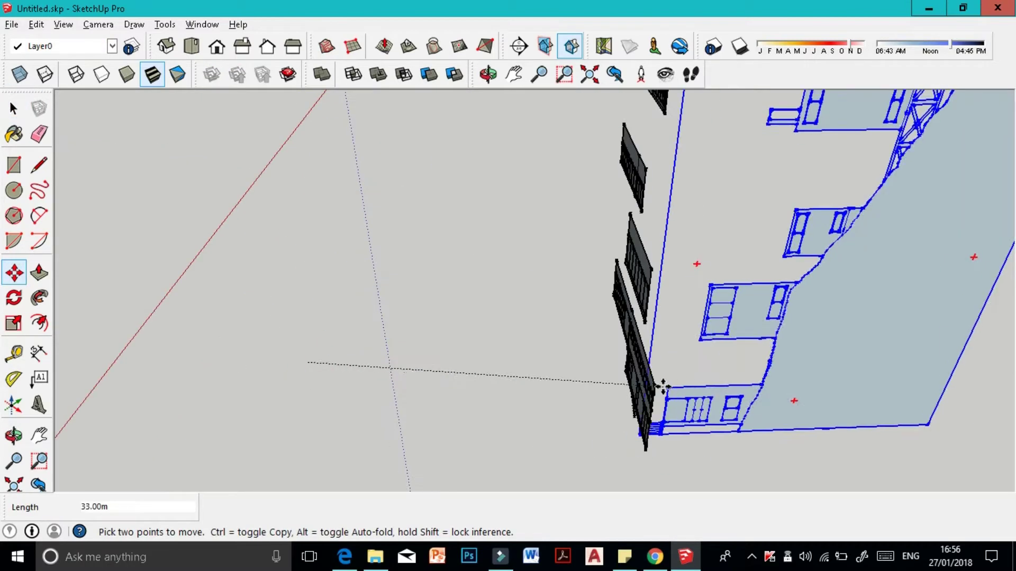
pyautogui.click(649, 414)
# - Rotate the other side elevation so it stands parallel to the one already placed
pyautogui.moveTo(650, 415); pyautogui.dragTo(370, 256, button='middle')
pyautogui.press('q')
pyautogui.click(526, 317)
pyautogui.click(576, 324)
# - Move the second side elevation so its ground-floor wall corner meets the opposite end of the front strip
pyautogui.press('m')
pyautogui.scroll(5, 787, 299)
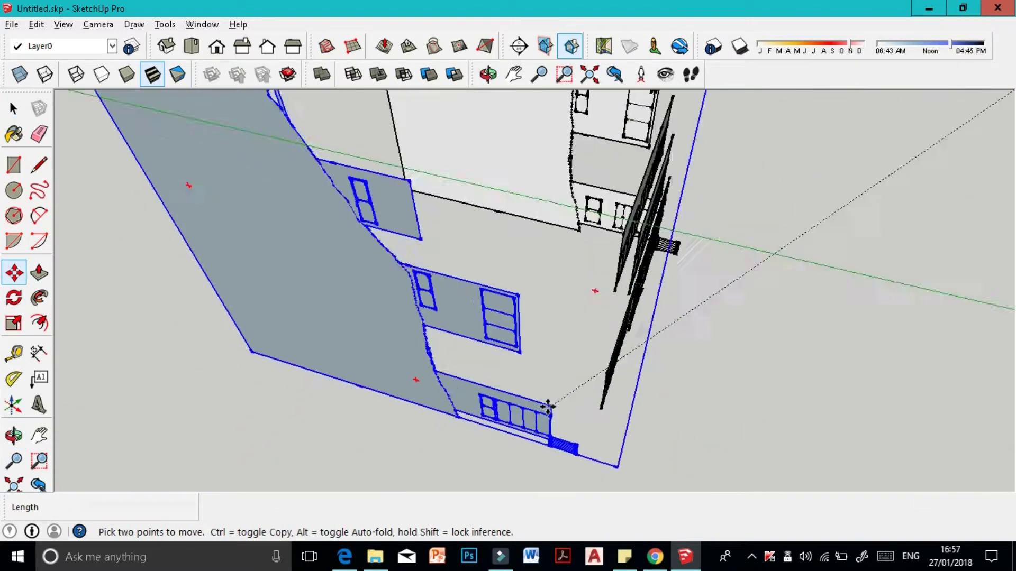
pyautogui.click(13, 435)
pyautogui.moveTo(529, 317); pyautogui.dragTo(793, 329)
pyautogui.click(13, 108)
pyautogui.press('m')
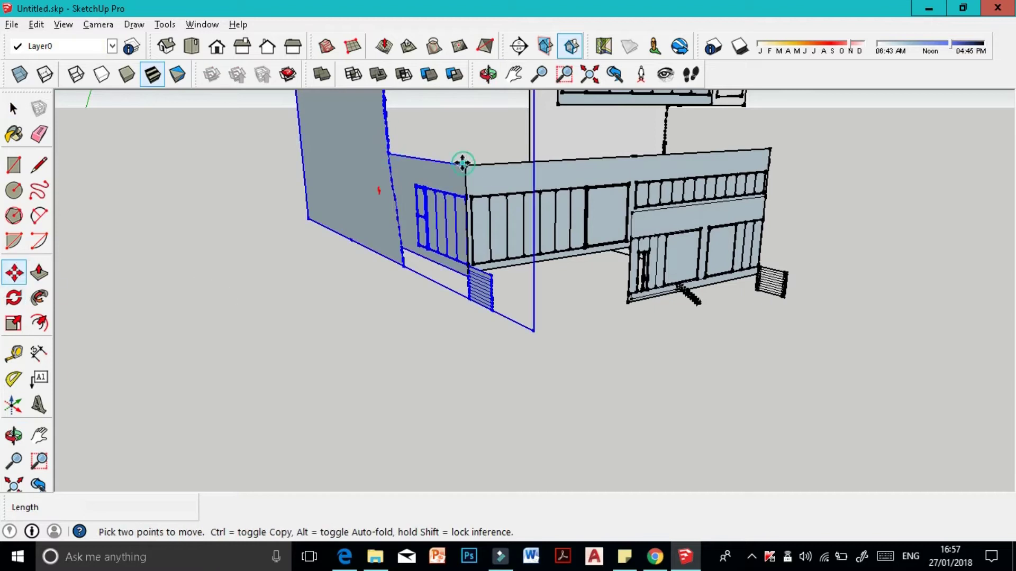
# - Lock the two side elevations in place
pyautogui.scroll(4, 643, 246)
pyautogui.moveTo(642, 246); pyautogui.dragTo(691, 211, button='middle')
pyautogui.press('space')
pyautogui.rightClick(691, 211)
pyautogui.rightClick(710, 182)
pyautogui.press('Escape')
# - Select the upper strip of the lowest front elevation with all its windows and move it to the rear of the side walls
pyautogui.scroll(4, 566, 201)
pyautogui.press('m')
pyautogui.scroll(4, 261, 318)
pyautogui.scroll(-4, 261, 317)
pyautogui.scroll(4, 849, 210)
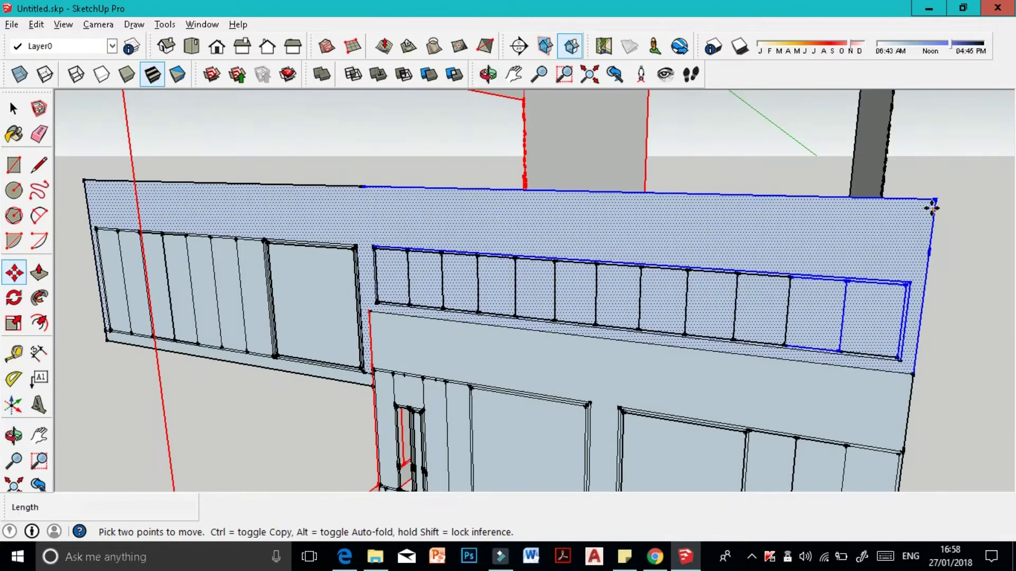
pyautogui.press('space')
pyautogui.click(546, 303)
pyautogui.click(589, 287)
pyautogui.keyDown('ctrl'); pyautogui.click(316, 367); pyautogui.keyUp('ctrl')
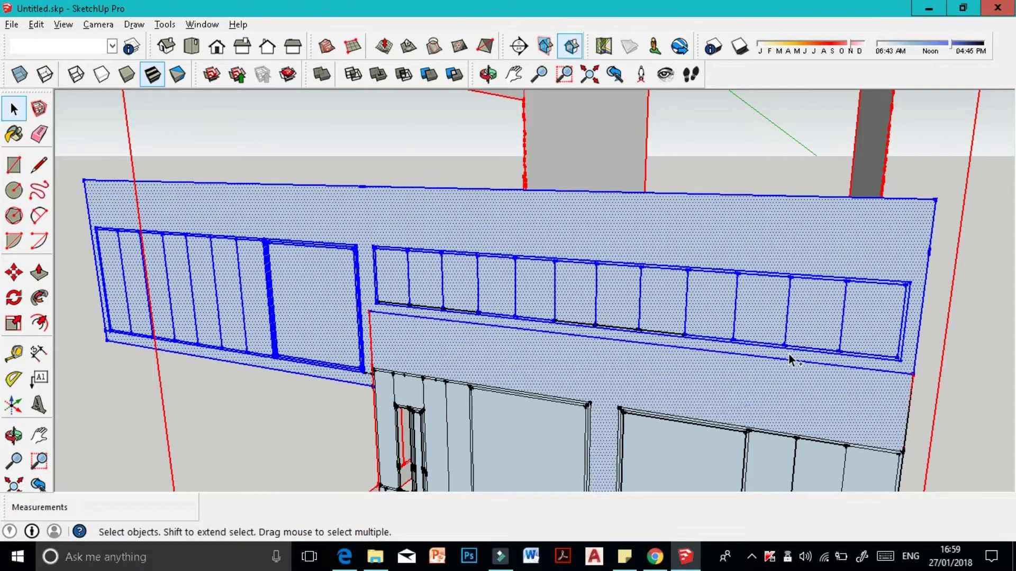
pyautogui.click(885, 339)
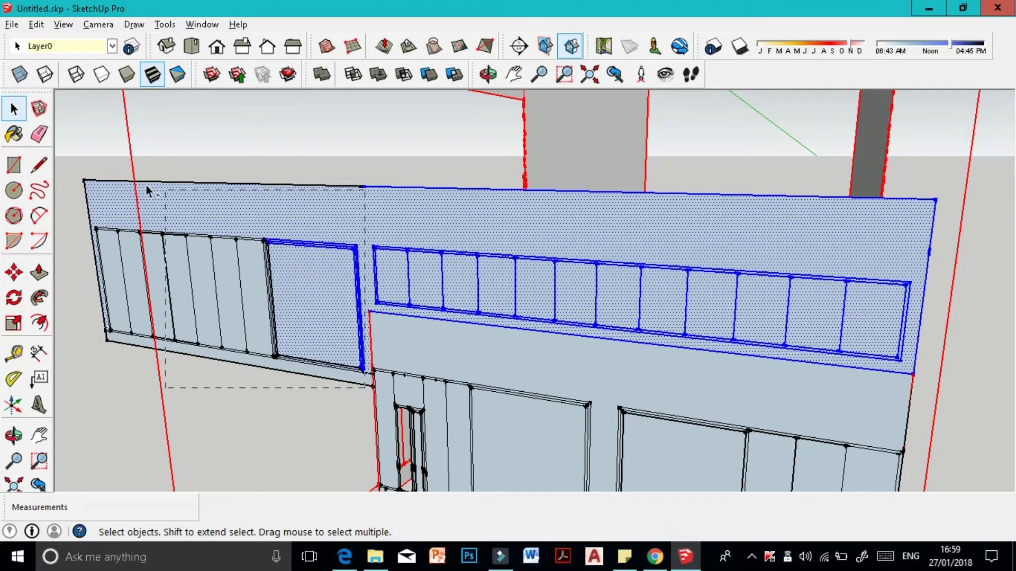
pyautogui.moveTo(87, 156); pyautogui.dragTo(87, 157)
pyautogui.scroll(5, 381, 373)
pyautogui.scroll(-7, 376, 317)
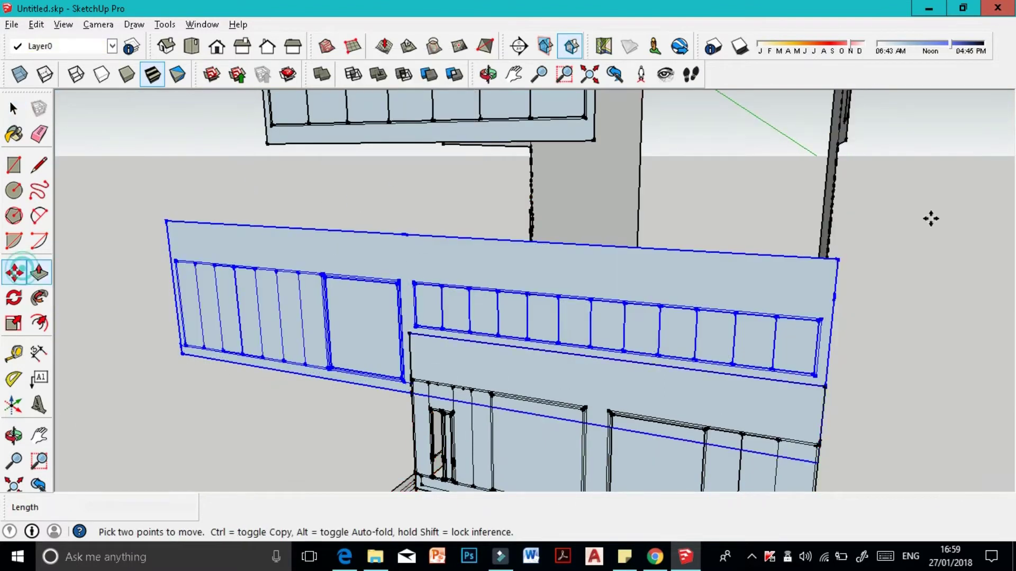
pyautogui.click(832, 259)
pyautogui.moveTo(682, 245); pyautogui.dragTo(688, 402, button='middle')
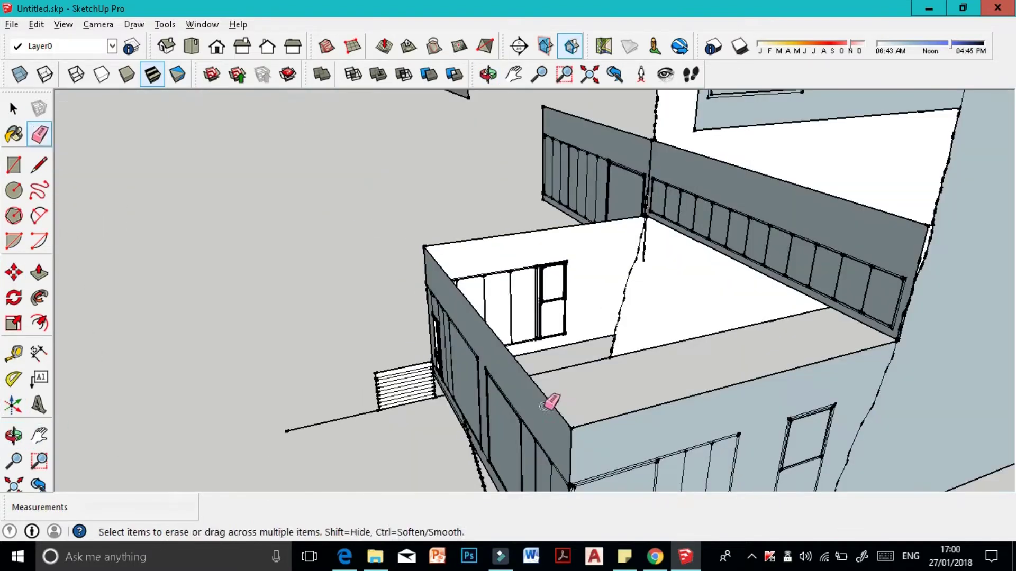
# - Draw a rectangle across the tops of the ground-floor walls to form the flat roof
pyautogui.press('r')
pyautogui.click(545, 405)
pyautogui.moveTo(646, 217); pyautogui.dragTo(813, 331, button='middle')
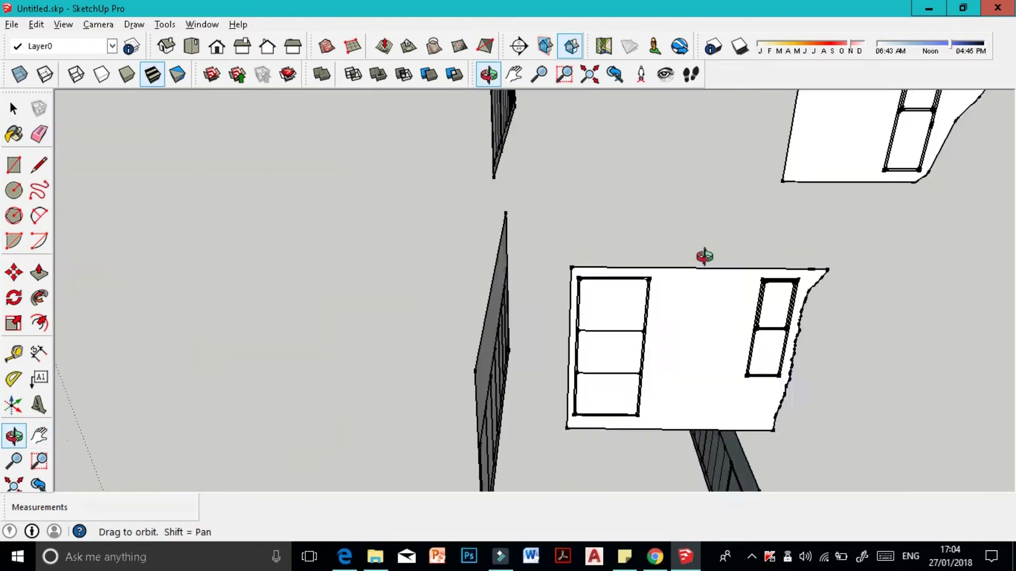
# - Open the side elevation's group and move its first-floor wall to meet the end of the matching front wall
pyautogui.rightClick(604, 272)
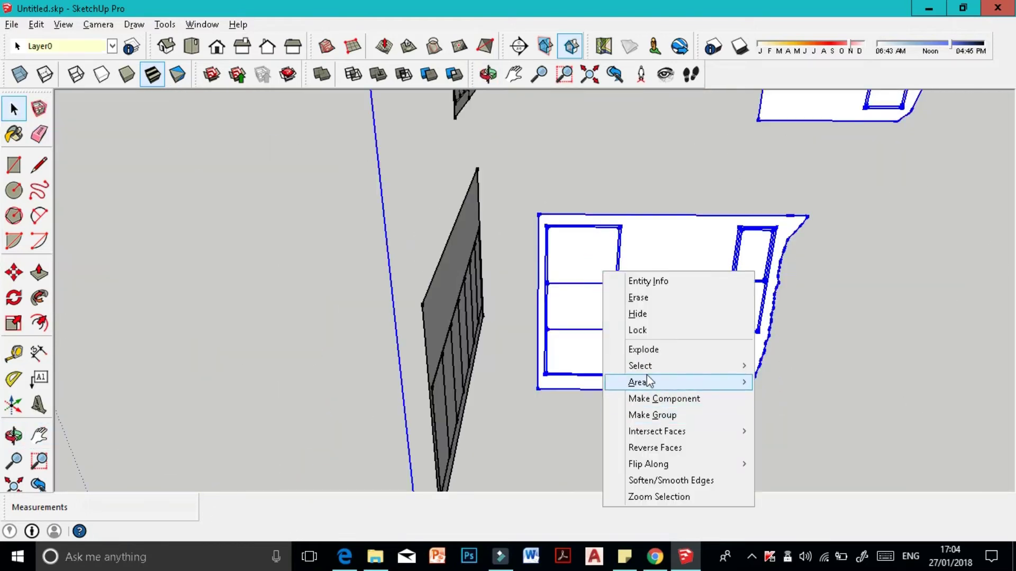
pyautogui.press('o')
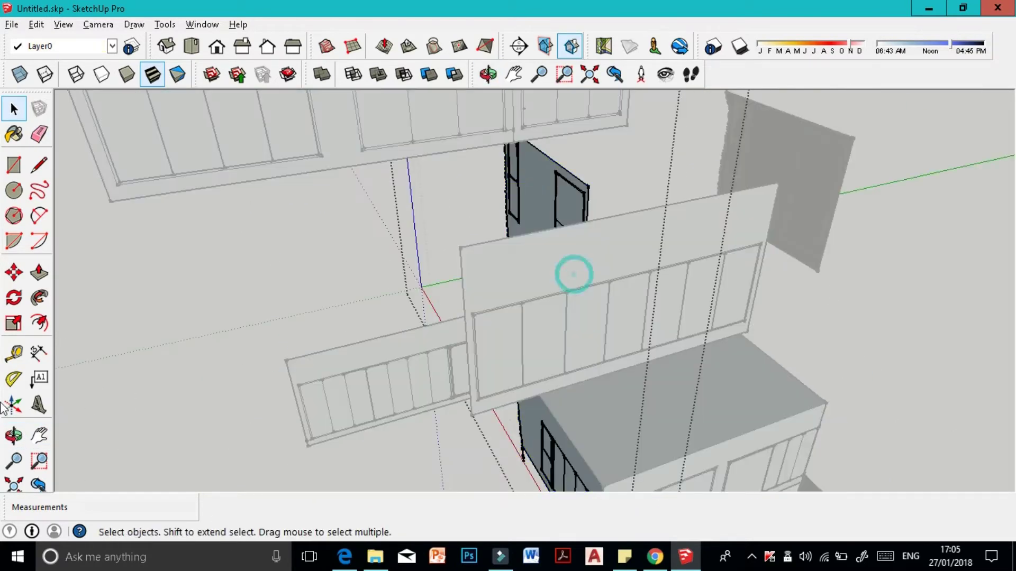
pyautogui.press('o')
pyautogui.moveTo(574, 272); pyautogui.dragTo(883, 369)
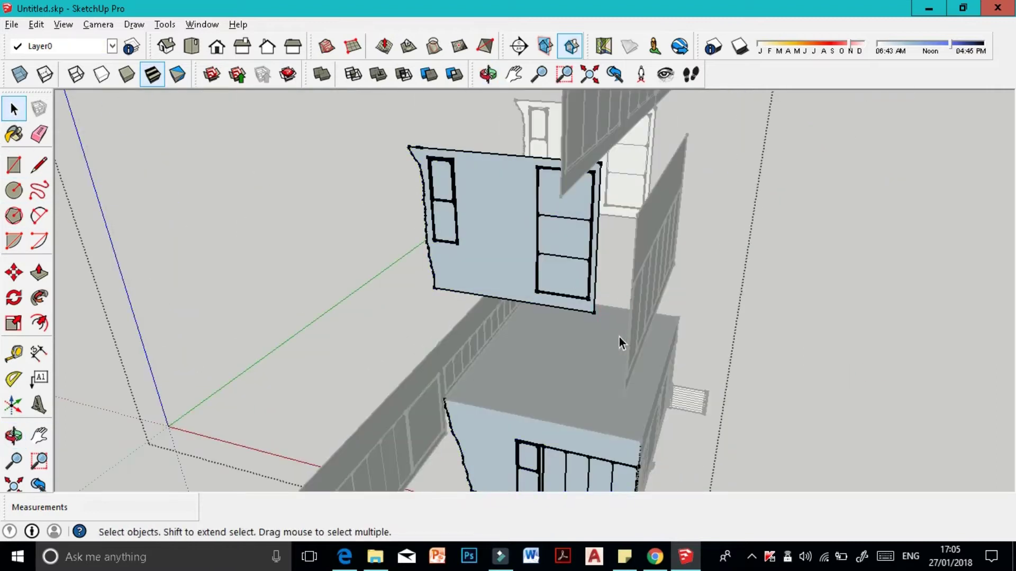
pyautogui.click(508, 275)
pyautogui.click(617, 164)
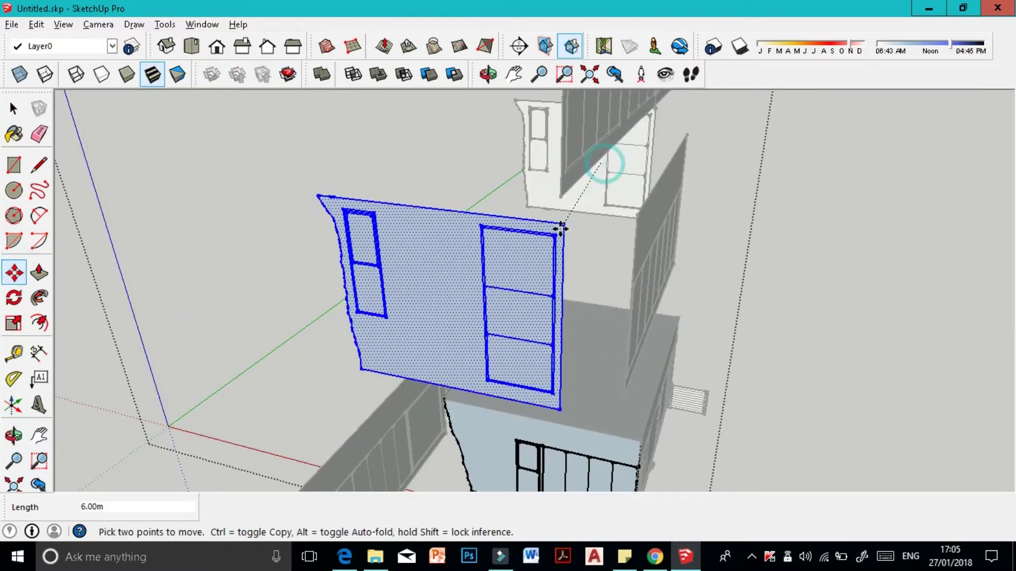
pyautogui.click(642, 215)
pyautogui.moveTo(609, 380); pyautogui.dragTo(711, 348, button='middle')
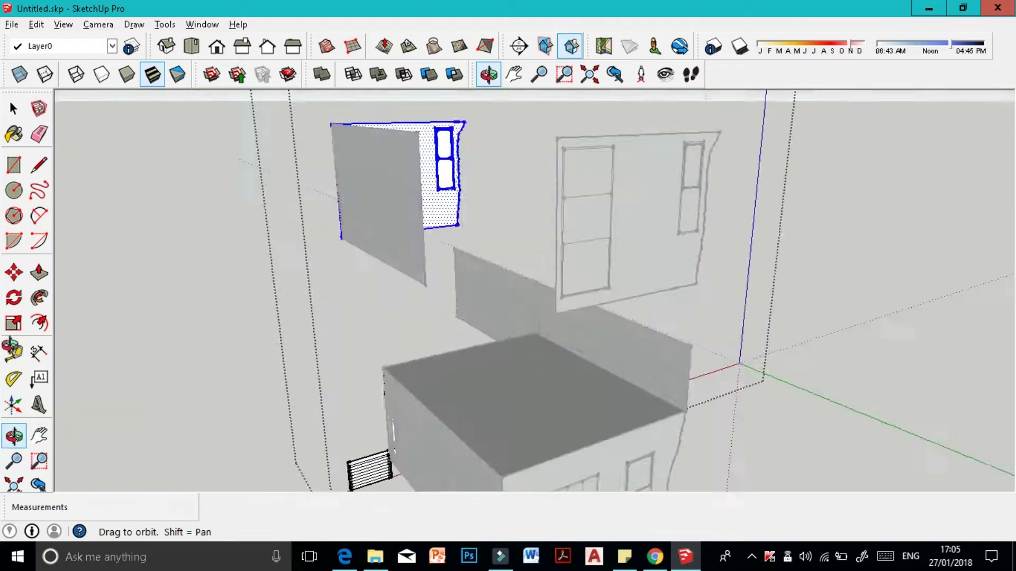
# - Select the opposite side's first-floor wall and move it to the other end of the same front wall
pyautogui.click(13, 109)
pyautogui.click(798, 401)
pyautogui.click(567, 274)
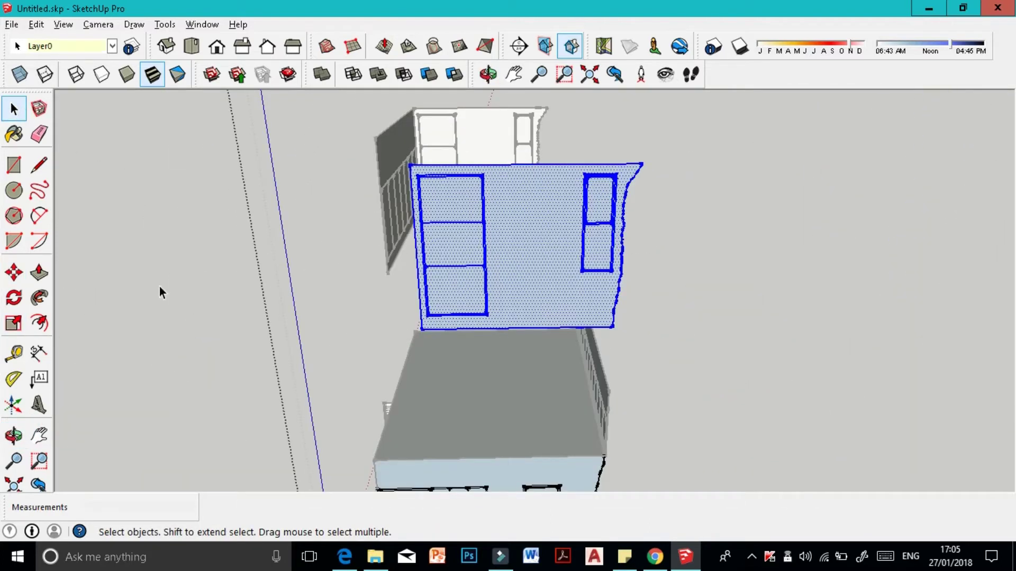
pyautogui.click(465, 165)
pyautogui.click(374, 135)
# - Draw a rectangle across the tops of the first-floor walls to form its roof
pyautogui.press('r')
pyautogui.scroll(5, 249, 335)
pyautogui.click(227, 341)
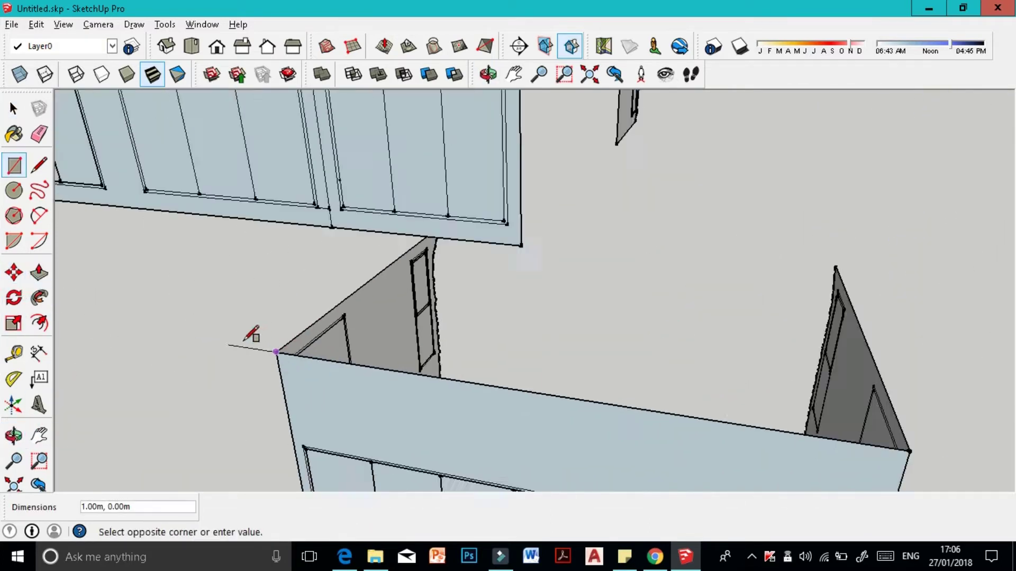
pyautogui.scroll(-8, 641, 137)
pyautogui.press('Escape')
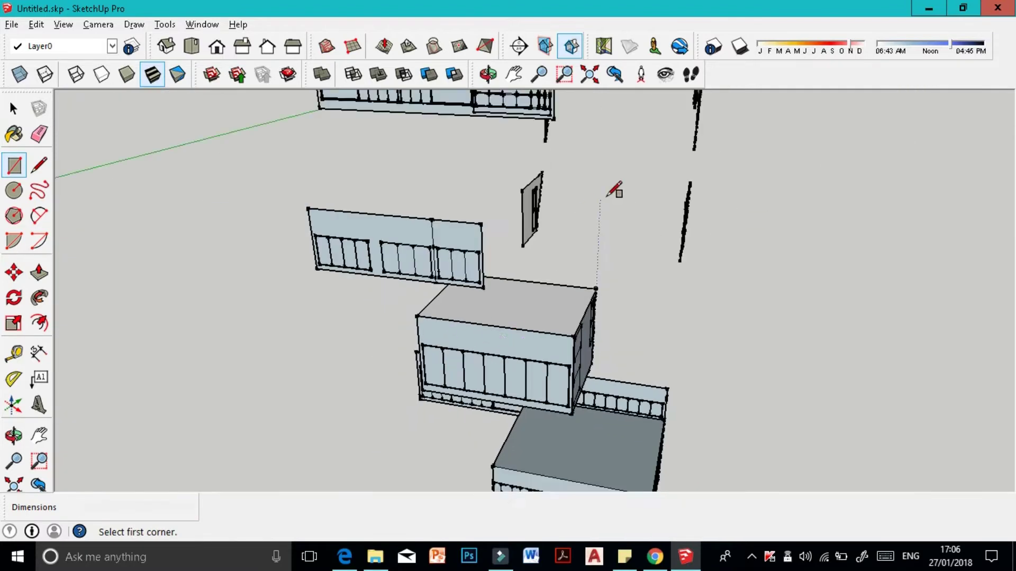
# - Open the side elevation's group and move its second-floor wall to meet the end of the matching front wall
pyautogui.press('space')
pyautogui.moveTo(837, 431); pyautogui.dragTo(642, 424, button='middle')
pyautogui.rightClick(833, 142)
pyautogui.click(875, 223)
pyautogui.doubleClick(836, 408)
pyautogui.click(811, 376)
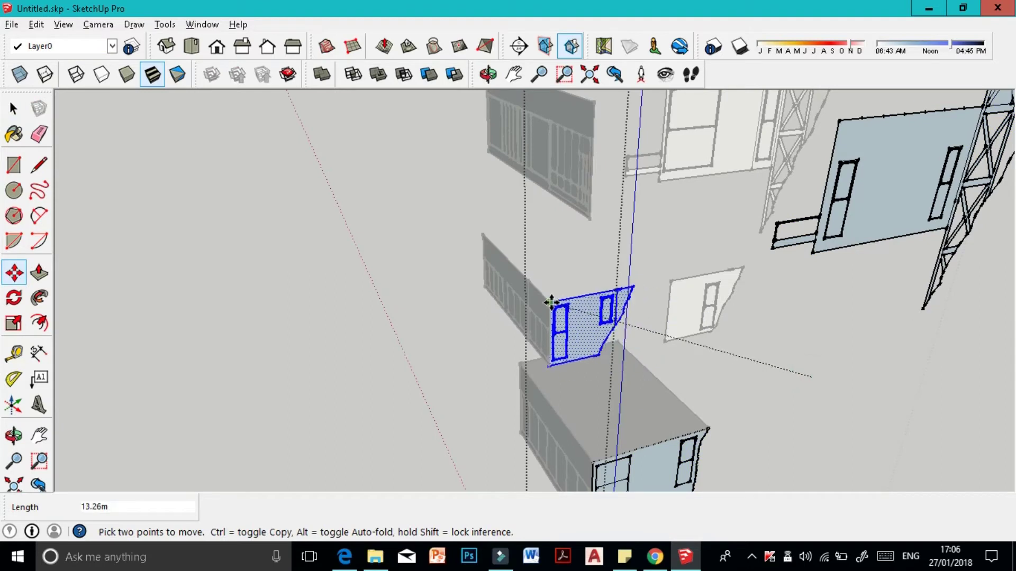
pyautogui.click(529, 296)
pyautogui.press('space')
# - Open the opposite side elevation's group, select its second-floor wall and move it to the other end of that front wall
pyautogui.scroll(5, 696, 273)
pyautogui.scroll(-5, 696, 269)
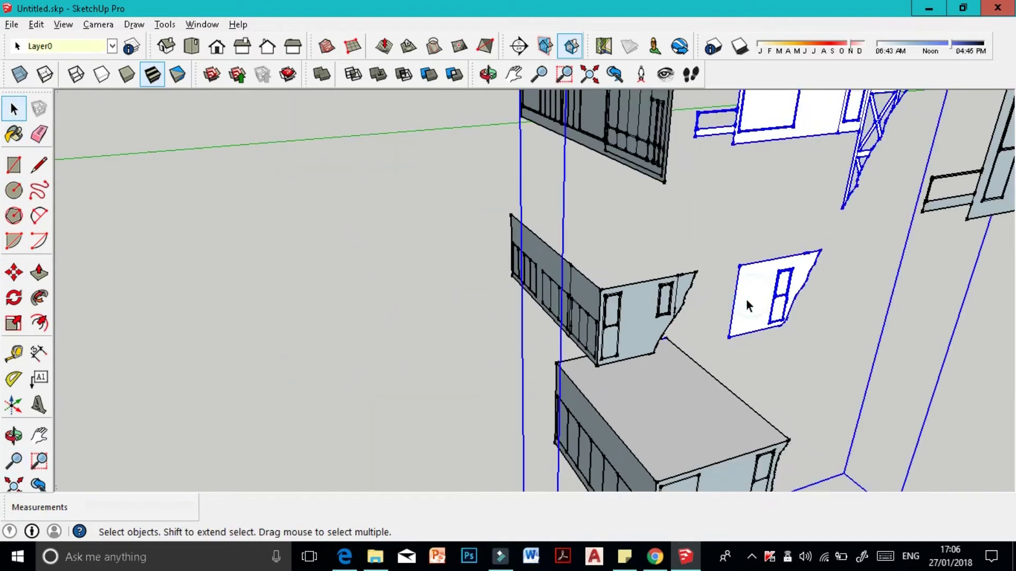
pyautogui.moveTo(751, 295); pyautogui.dragTo(687, 317, button='middle')
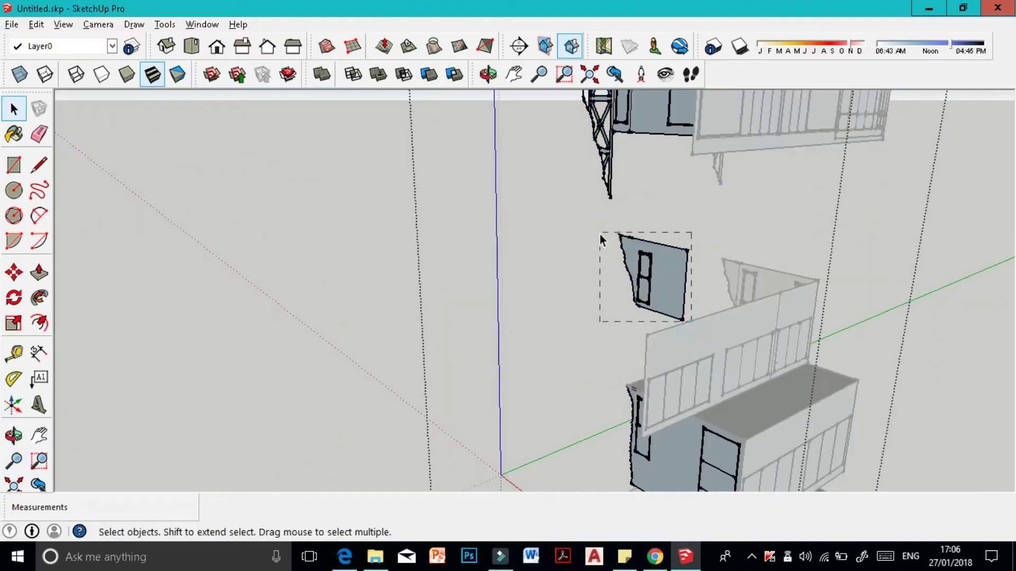
pyautogui.click(612, 291)
pyautogui.scroll(-5, 374, 403)
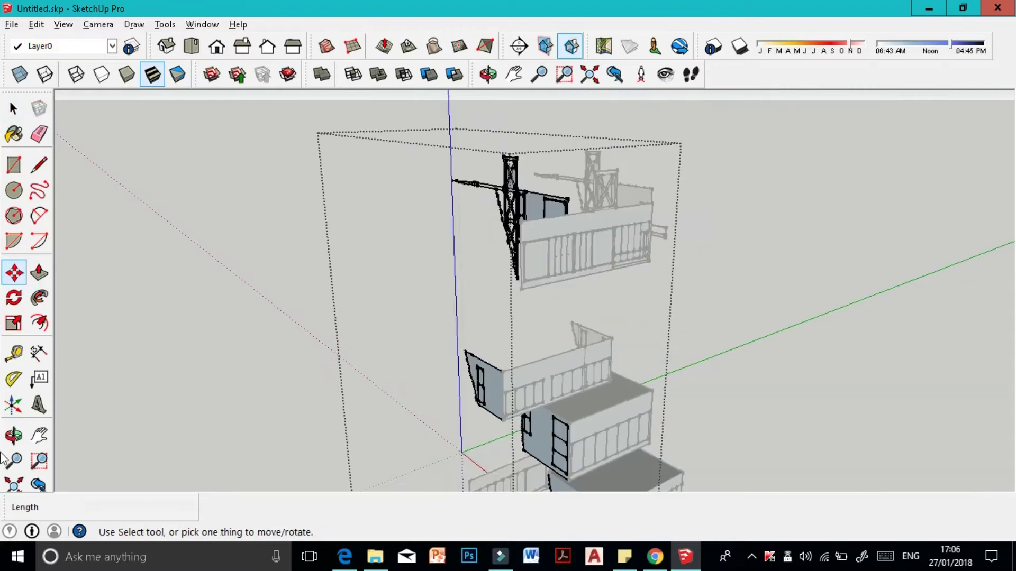
# - Select the top-floor side wall with its truss tower and move it to the end of the top-floor front wall
pyautogui.click(14, 435)
pyautogui.moveTo(537, 394); pyautogui.dragTo(607, 351)
pyautogui.press('m')
pyautogui.press('space')
pyautogui.scroll(-3, 598, 310)
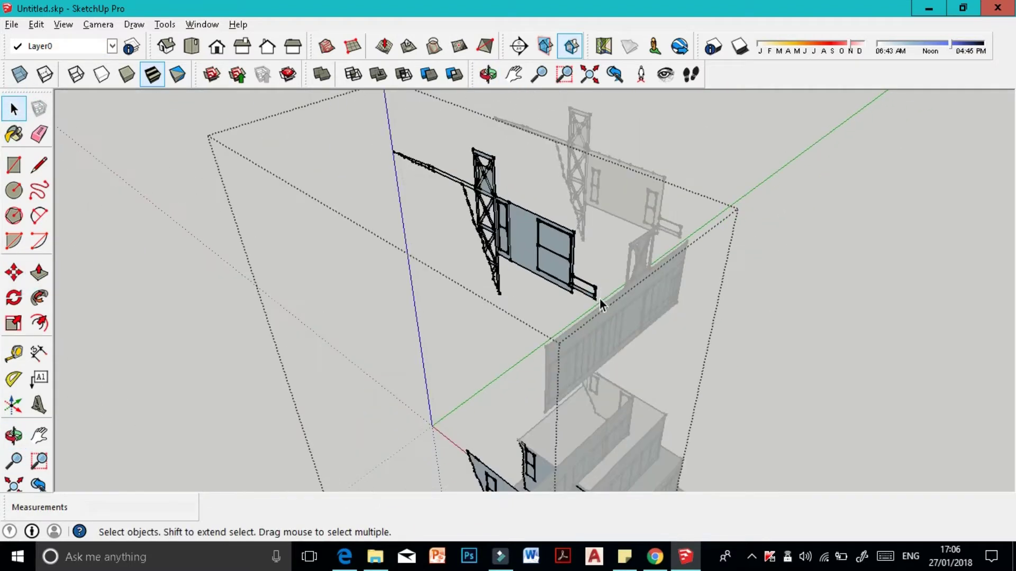
pyautogui.click(595, 324)
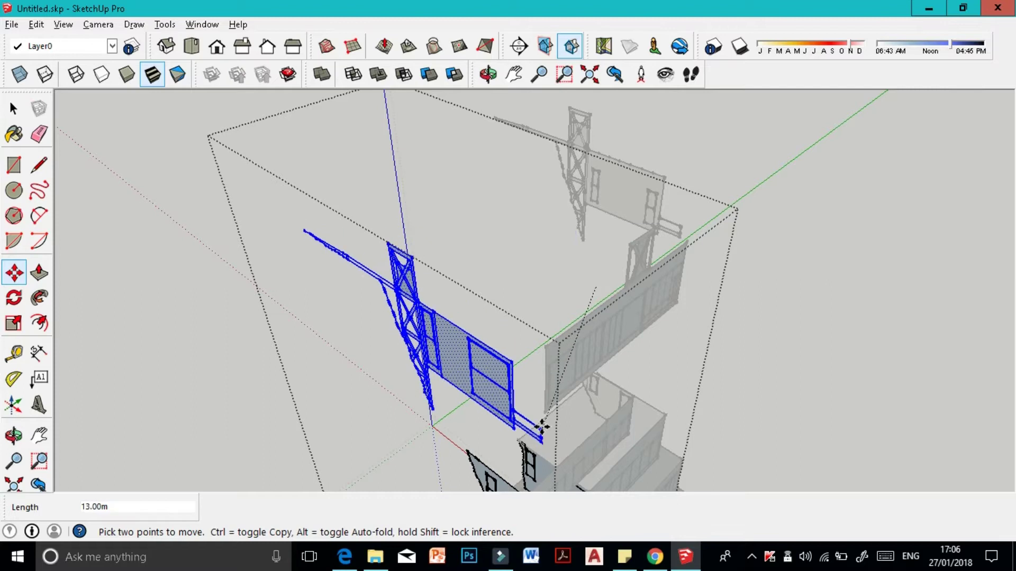
pyautogui.click(560, 402)
# - Open the other side elevation's group and move its top-floor wall and tower to the opposite end of the front wall
pyautogui.moveTo(624, 365); pyautogui.dragTo(3, 133, button='middle')
pyautogui.press('space')
pyautogui.click(647, 306)
pyautogui.press('space')
pyautogui.doubleClick(681, 258)
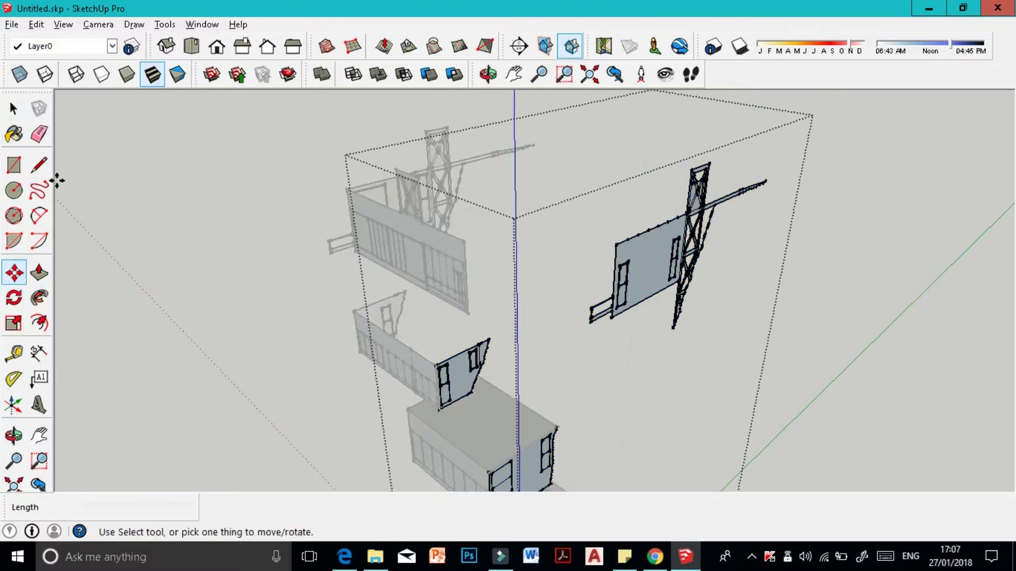
pyautogui.moveTo(577, 158); pyautogui.dragTo(578, 157)
pyautogui.press('m')
pyautogui.click(641, 272)
pyautogui.click(523, 227)
pyautogui.scroll(-3, 656, 307)
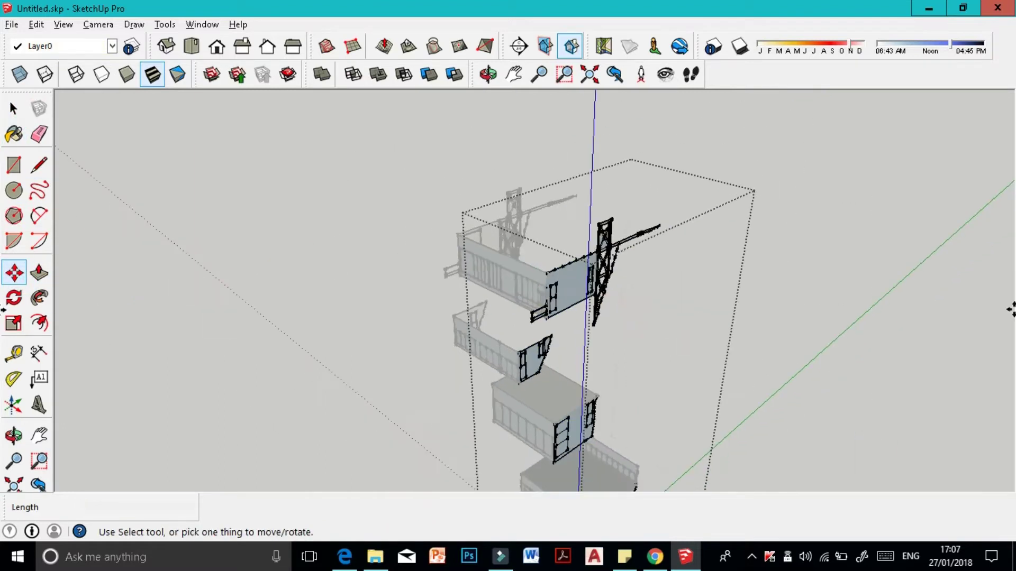
# - Examine the ground floor's front, its entrance steps and the slatted panels at both ends
pyautogui.click(15, 134)
pyautogui.press('space')
pyautogui.moveTo(868, 254); pyautogui.dragTo(453, 207, button='middle')
pyautogui.scroll(5, 515, 364)
pyautogui.scroll(5, 455, 297)
pyautogui.scroll(-2, 732, 223)
pyautogui.click(14, 435)
pyautogui.moveTo(529, 339); pyautogui.dragTo(605, 370)
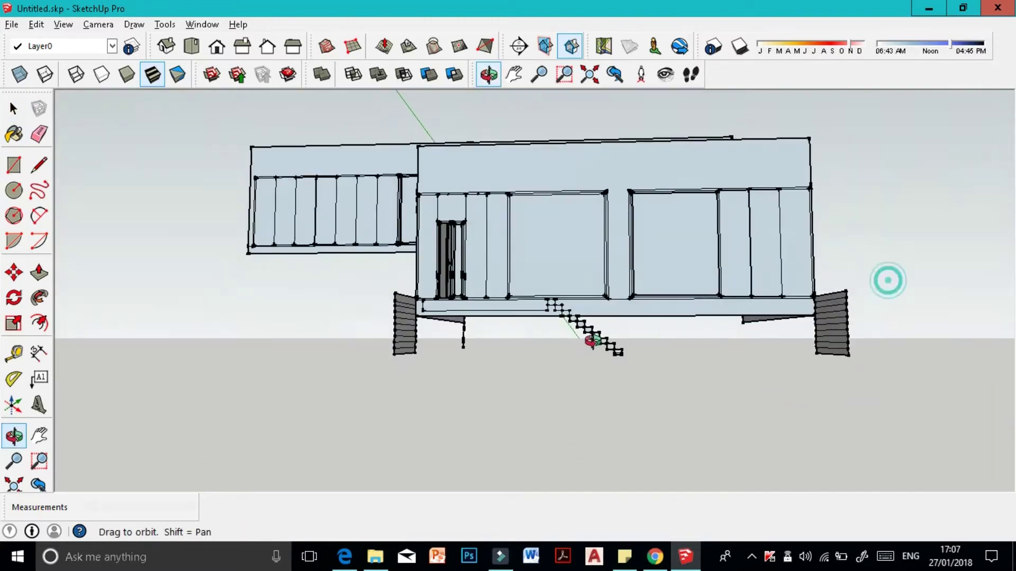
pyautogui.scroll(5, 495, 286)
pyautogui.press('l')
pyautogui.scroll(-5, 313, 370)
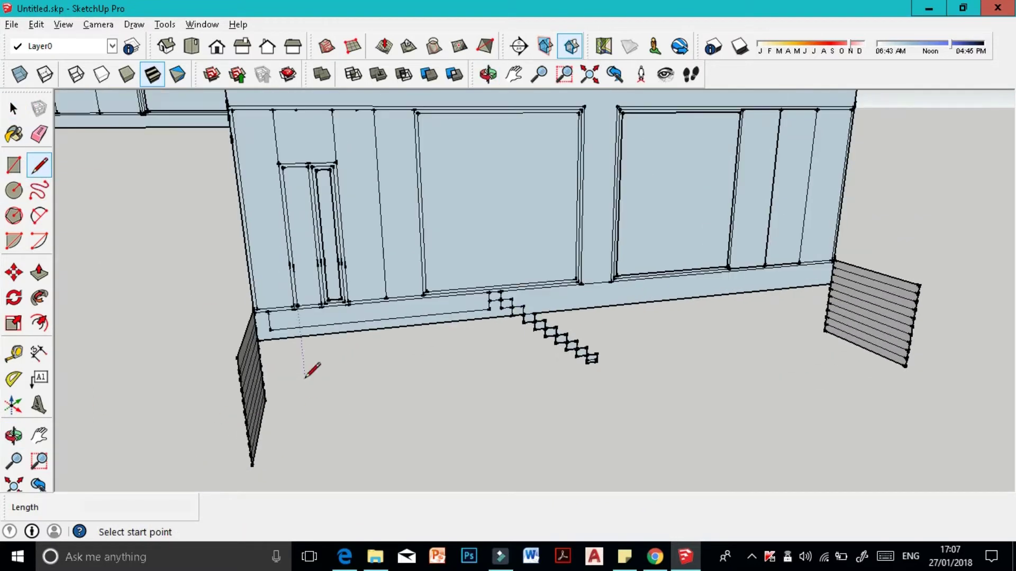
# - Delete the slatted panel at one end of the ground floor and select the matching panel in the opposite side's group
pyautogui.press('space')
pyautogui.scroll(-1, 274, 449)
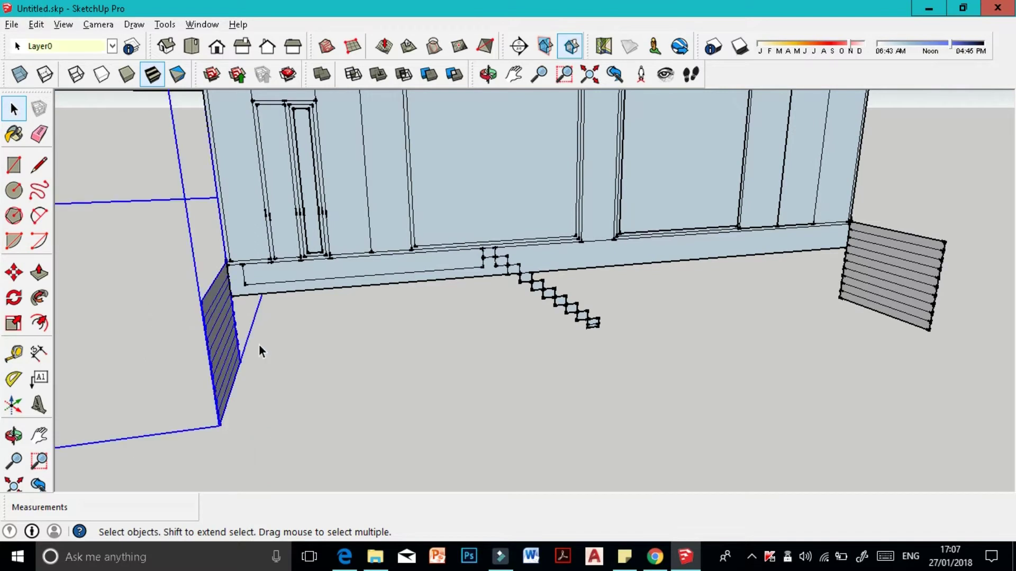
pyautogui.moveTo(143, 310); pyautogui.dragTo(143, 310)
pyautogui.scroll(-1, 143, 310)
pyautogui.press('Return')
pyautogui.doubleClick(846, 302)
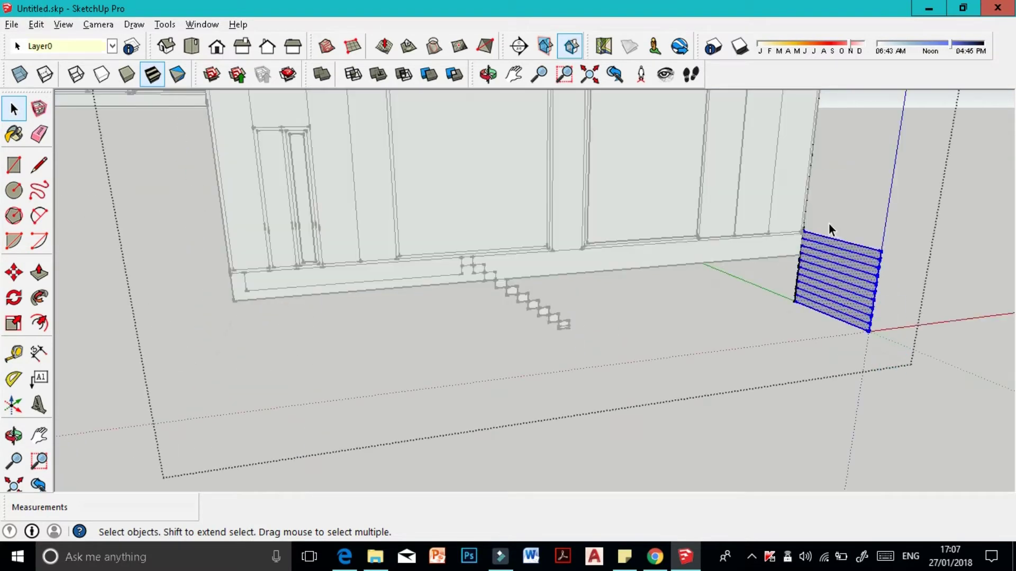
# - Extrude the entrance deck and stair profile outward with Push/Pull, and erase the leftover piece at the lowest step
pyautogui.scroll(2, 431, 315)
pyautogui.press('p')
pyautogui.click(431, 315)
pyautogui.moveTo(404, 358); pyautogui.dragTo(422, 276, button='middle')
pyautogui.click(369, 361)
pyautogui.scroll(-2, 368, 362)
pyautogui.click(628, 363)
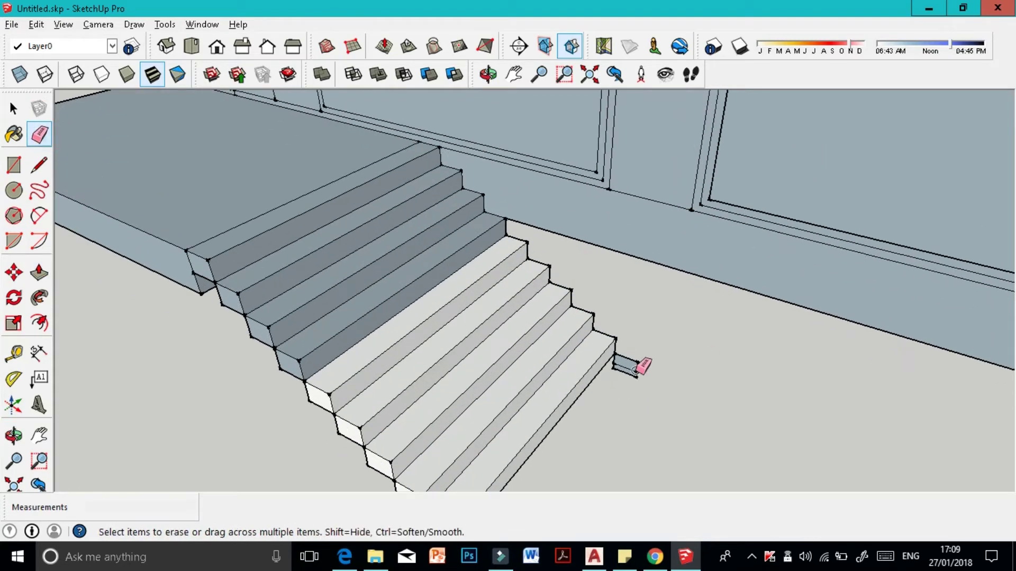
# - Draw a large rectangle on the ground in front of the house
pyautogui.scroll(-1, 586, 412)
pyautogui.scroll(-2, 586, 411)
pyautogui.press('r')
pyautogui.click(688, 317)
pyautogui.click(238, 374)
pyautogui.scroll(4, 530, 278)
pyautogui.press('p')
pyautogui.scroll(-5, 710, 156)
# - Draw another large ground-level rectangle from the house's corner to extend the ground under the building
pyautogui.moveTo(485, 444)
pyautogui.mouseDown(button='middle')
pyautogui.moveTo(485, 456)
pyautogui.moveTo(642, 204)
pyautogui.mouseUp(button='middle')
pyautogui.press('r')
pyautogui.scroll(-2, 642, 204)
pyautogui.click(257, 436)
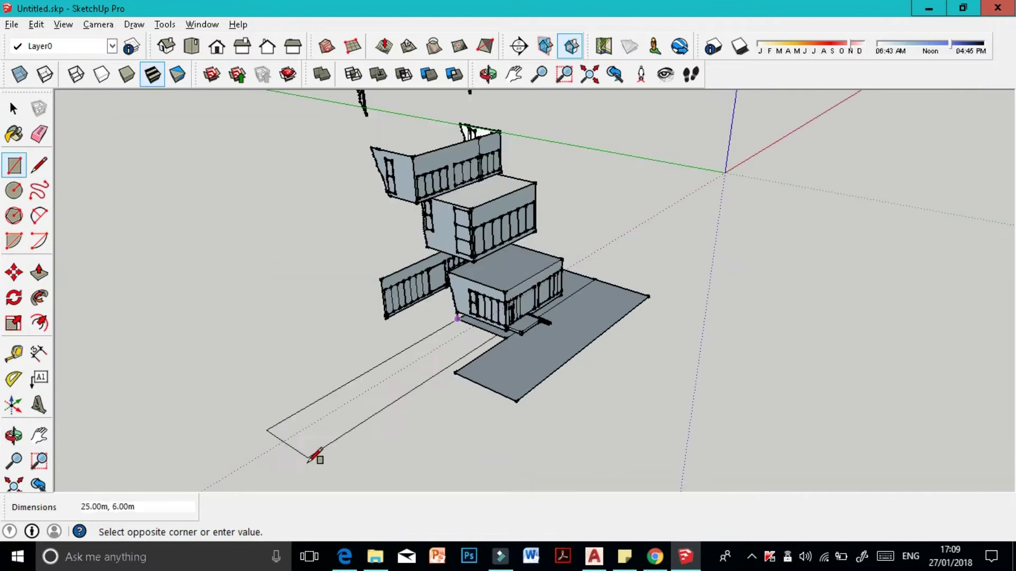
pyautogui.click(818, 301)
pyautogui.press('e')
pyautogui.scroll(10, 687, 295)
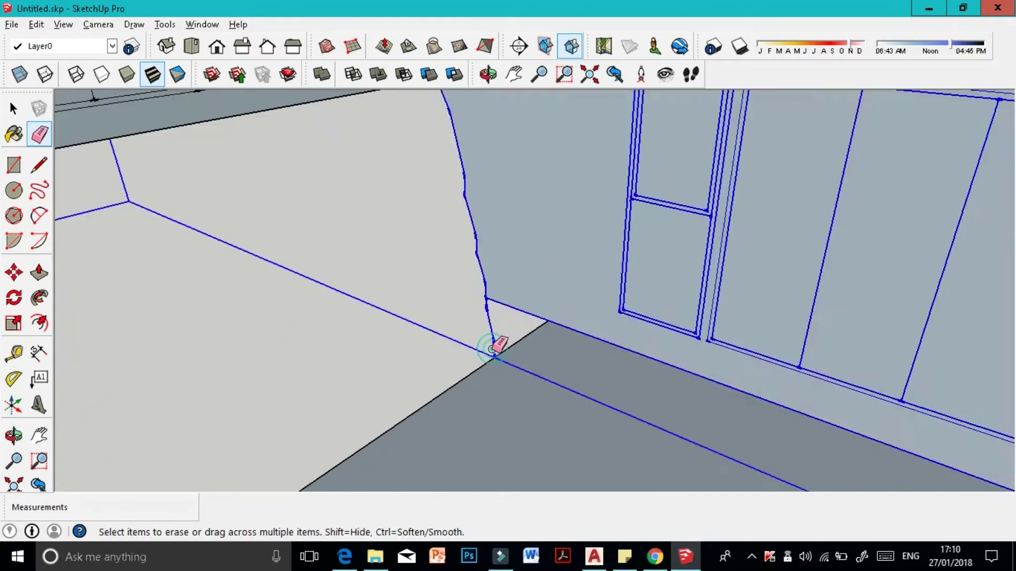
pyautogui.rightClick(531, 290)
pyautogui.press('Escape')
pyautogui.press('space')
pyautogui.scroll(-10, 619, 483)
pyautogui.scroll(8, 535, 332)
pyautogui.press('Escape')
# - Square off the jagged rear end of the ground-floor side wall and erase its irregular edge
pyautogui.scroll(5, 479, 285)
pyautogui.rightClick(281, 290)
pyautogui.press('e')
pyautogui.press('space')
pyautogui.scroll(-3, 281, 372)
pyautogui.press('r')
pyautogui.press('e')
pyautogui.press('space')
pyautogui.rightClick(504, 373)
pyautogui.click(534, 159)
pyautogui.press('e')
pyautogui.moveTo(344, 378); pyautogui.dragTo(312, 296)
pyautogui.press('space')
pyautogui.press('Escape')
pyautogui.scroll(3, 566, 346)
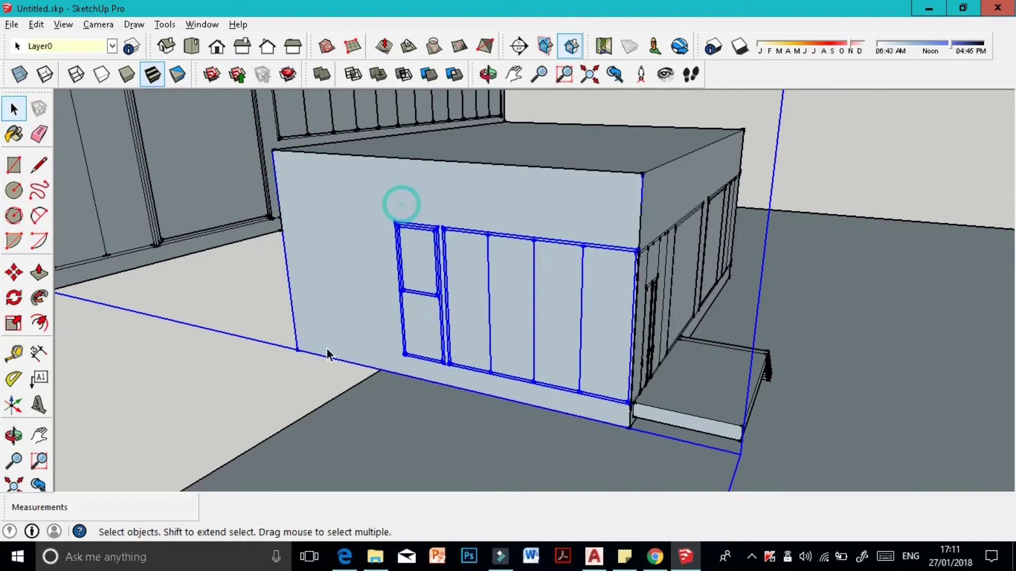
# - Erase the jagged rear edge of the opposite ground-floor side wall
pyautogui.moveTo(328, 295); pyautogui.dragTo(483, 210, button='middle')
pyautogui.scroll(5, 687, 371)
pyautogui.press('e')
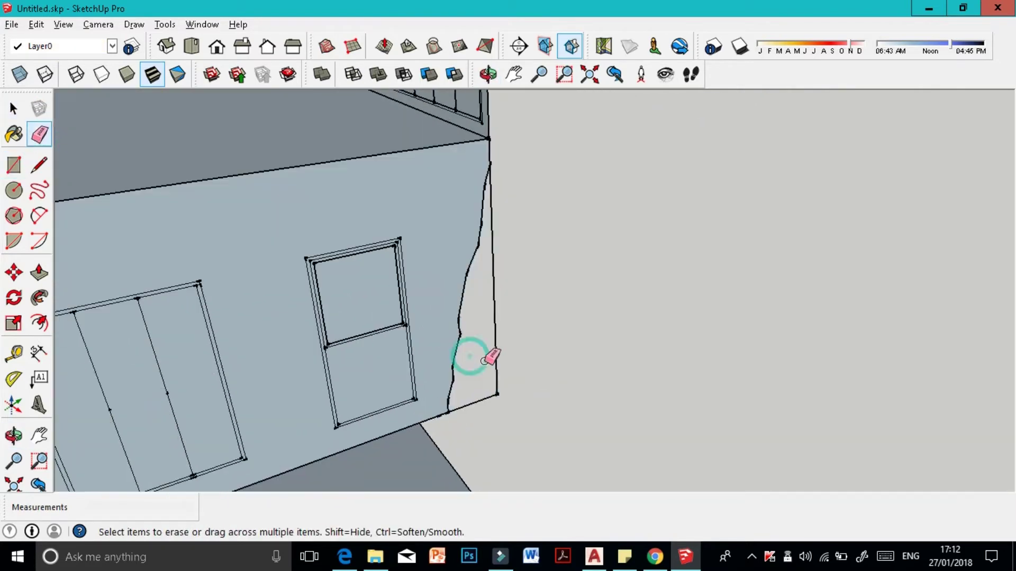
pyautogui.press('space')
pyautogui.press('e')
pyautogui.click(460, 270)
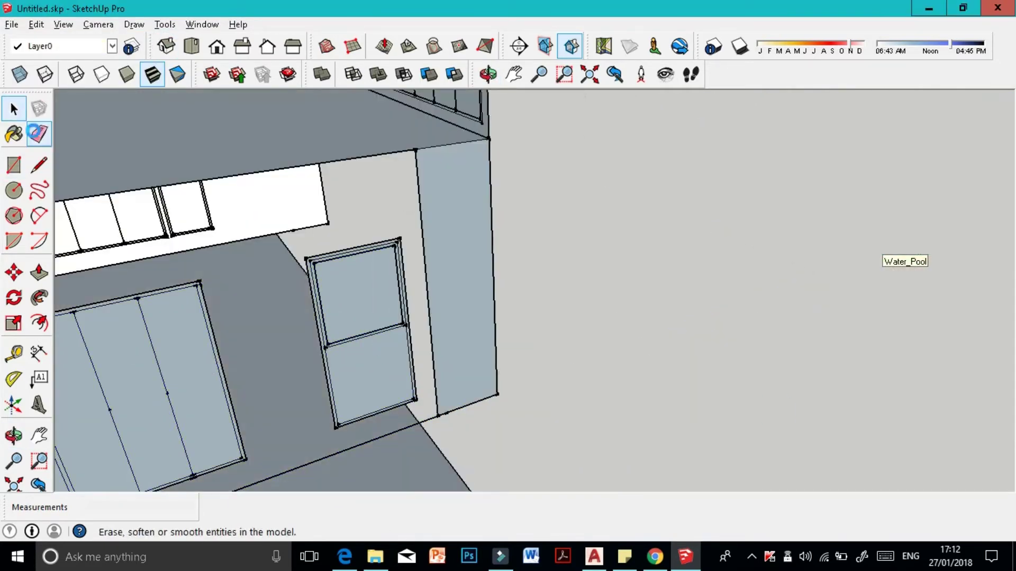
pyautogui.scroll(-3, 460, 270)
# - Draw a rectangle of about 5.50 by 7.09 m over the first-floor side wall, from its lower front to upper rear corner
pyautogui.press('space')
pyautogui.tripleClick(410, 159)
pyautogui.rightClick(487, 242)
pyautogui.click(545, 390)
pyautogui.moveTo(544, 390); pyautogui.dragTo(414, 256, button='middle')
pyautogui.rightClick(414, 257)
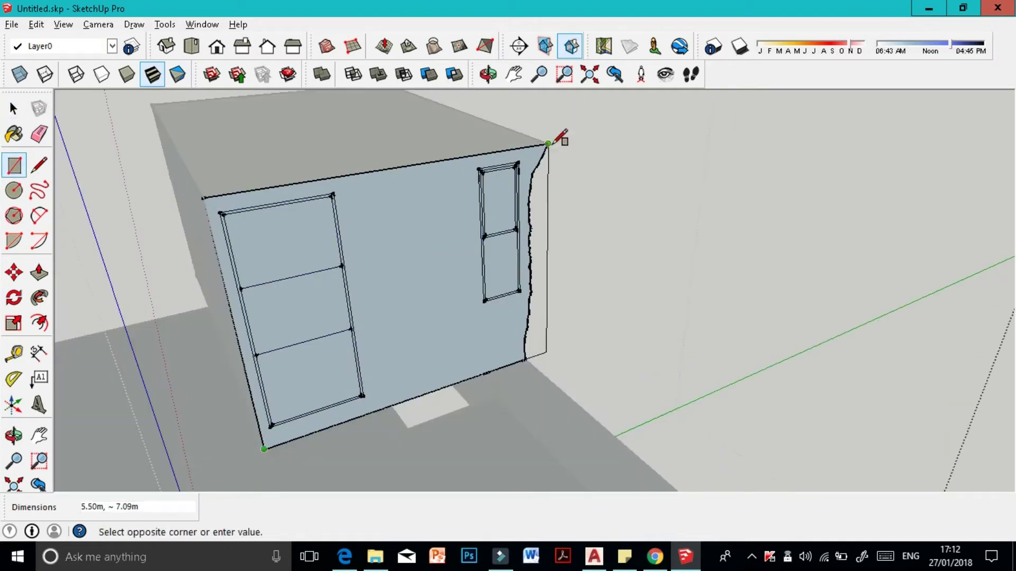
# - Erase the jagged rear edge of the first-floor side wall
pyautogui.press('e')
pyautogui.press('space')
pyautogui.click(487, 402)
pyautogui.rightClick(468, 292)
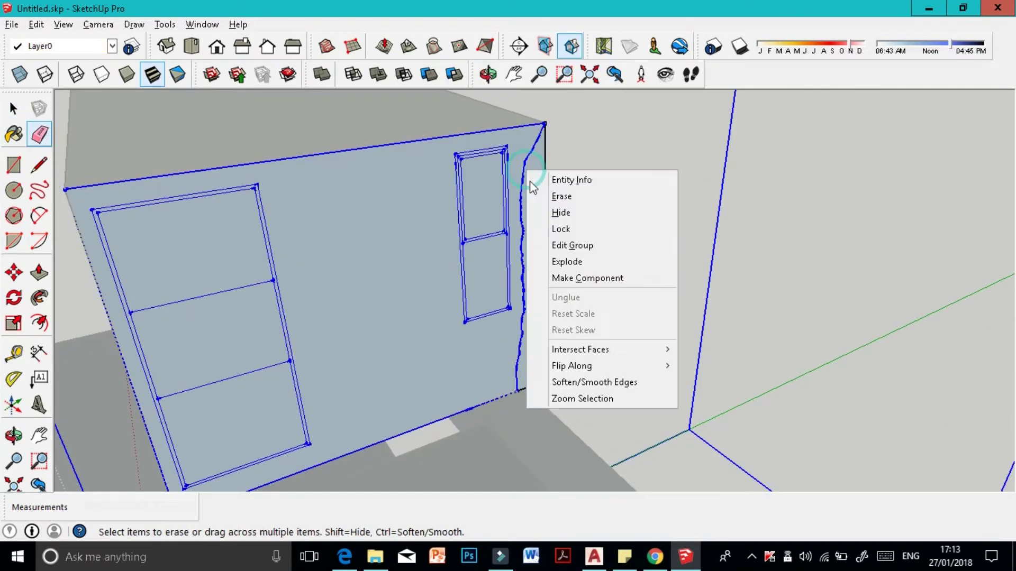
pyautogui.press('Escape')
pyautogui.press('e')
# - Square off the second-floor side wall's jagged rear end with a rectangle and erase its irregular edge
pyautogui.press('r')
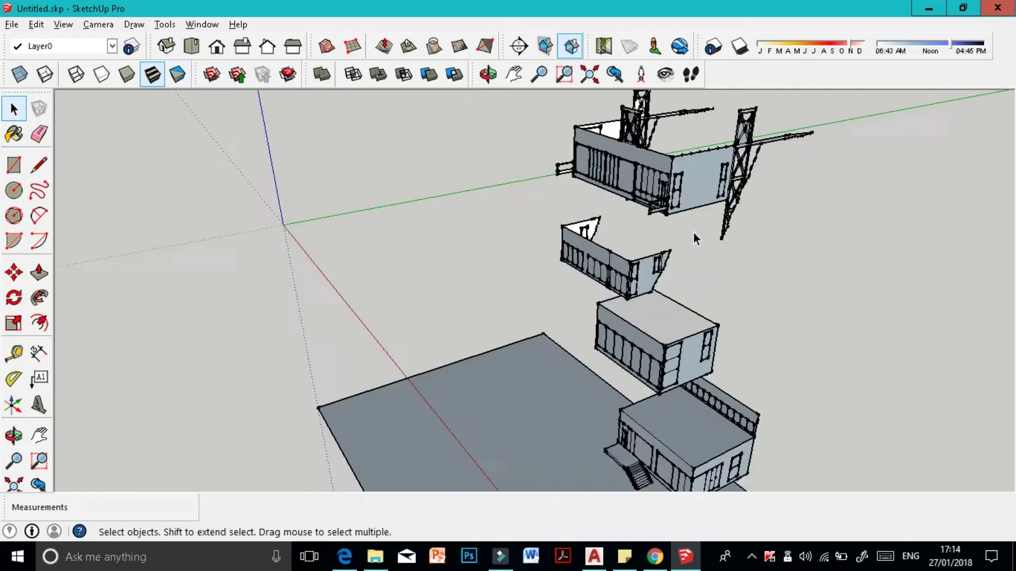
pyautogui.moveTo(693, 232); pyautogui.dragTo(534, 141, button='middle')
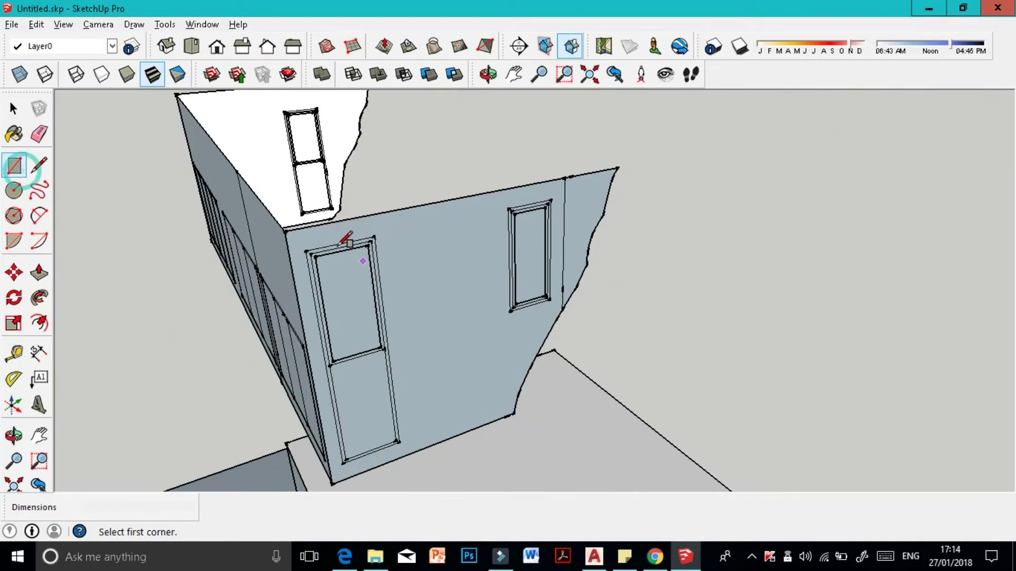
pyautogui.press('e')
pyautogui.moveTo(529, 391); pyautogui.dragTo(571, 199)
pyautogui.press('space')
pyautogui.tripleClick(436, 278)
pyautogui.rightClick(557, 328)
pyautogui.click(594, 182)
pyautogui.moveTo(584, 272); pyautogui.dragTo(516, 412)
# - Close the second-floor box with a roof rectangle and square off the jagged rear end of its opposite side wall
pyautogui.click(38, 165)
pyautogui.click(431, 145)
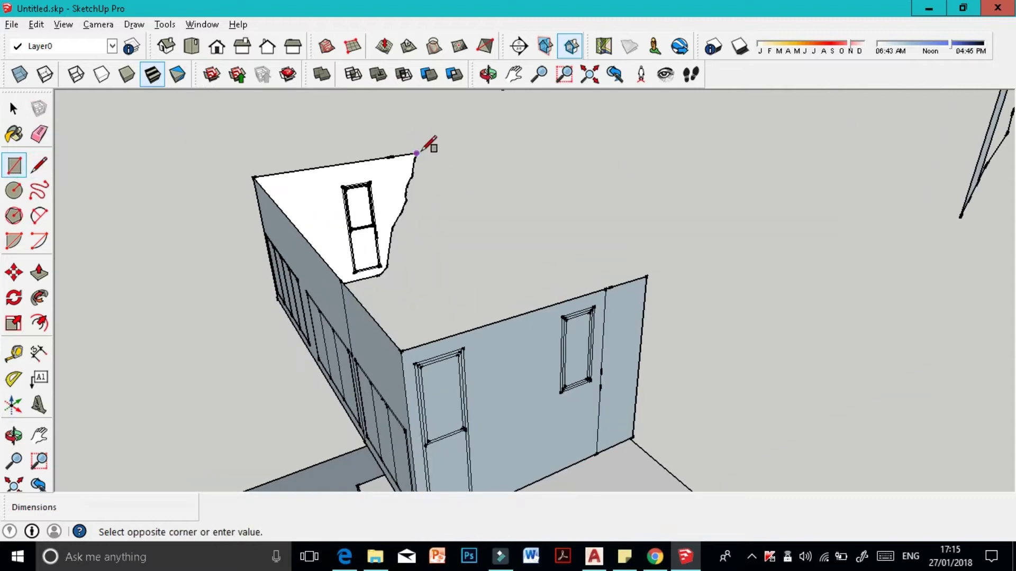
pyautogui.moveTo(431, 145)
pyautogui.mouseDown(button='middle')
pyautogui.moveTo(415, 334)
pyautogui.moveTo(608, 233)
pyautogui.mouseUp(button='middle')
pyautogui.press('e')
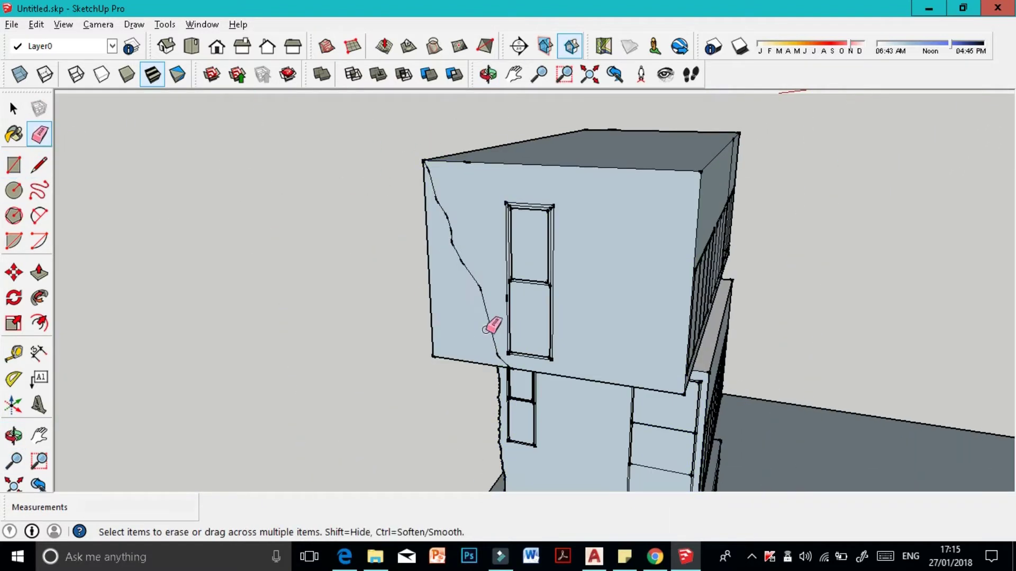
pyautogui.moveTo(481, 329); pyautogui.dragTo(461, 254, button='middle')
# - Draw a rectangle over the first-floor box's open side to restore its missing wall face
pyautogui.scroll(5, 344, 273)
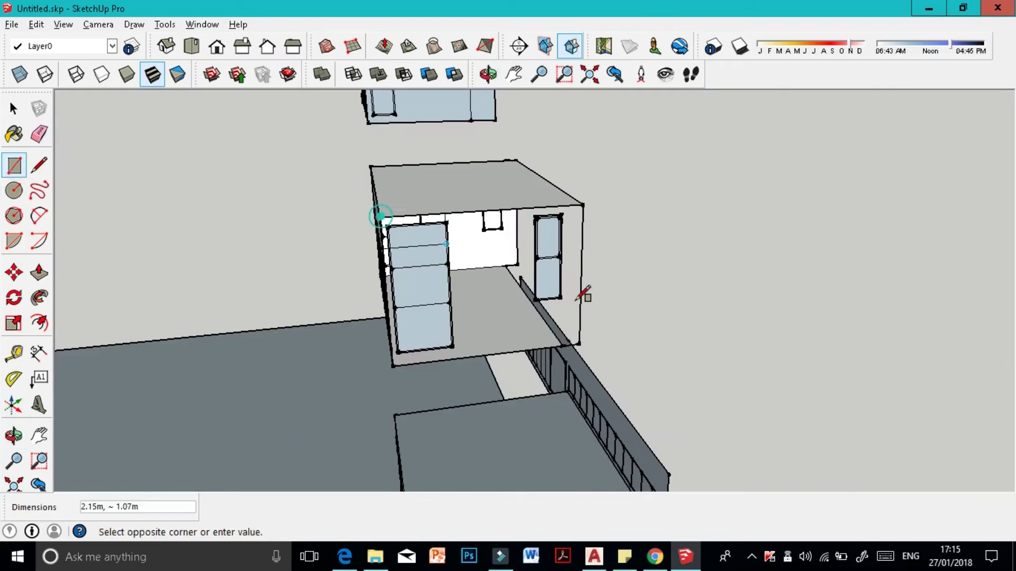
pyautogui.moveTo(585, 290); pyautogui.dragTo(495, 411, button='middle')
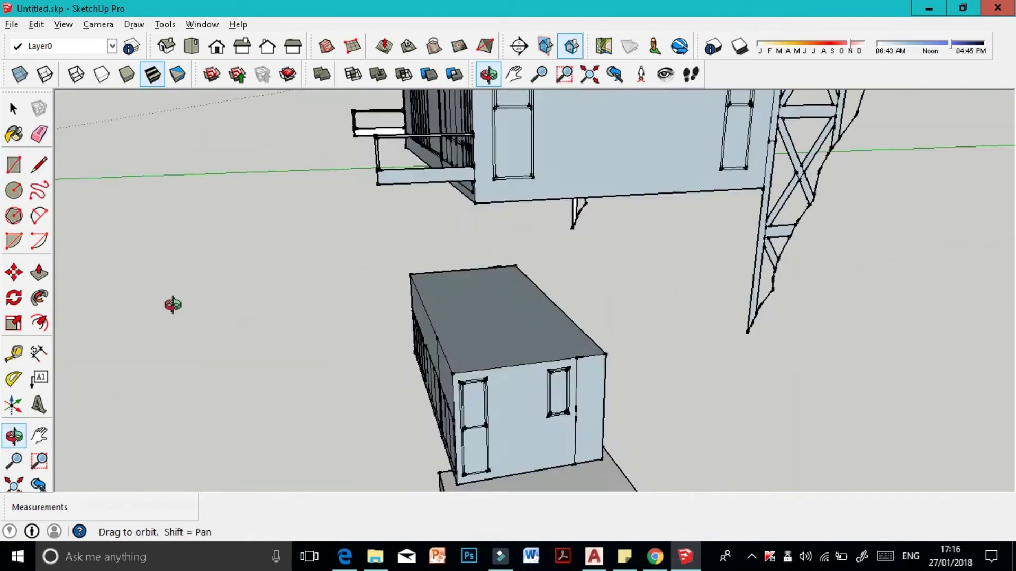
pyautogui.moveTo(173, 305)
pyautogui.mouseDown(button='middle')
pyautogui.moveTo(624, 333)
pyautogui.moveTo(487, 245)
pyautogui.mouseUp(button='middle')
# - Select the cross-braced tower panel above the top-floor front wall and move it back between the two side towers
pyautogui.press('e')
pyautogui.scroll(5, 487, 245)
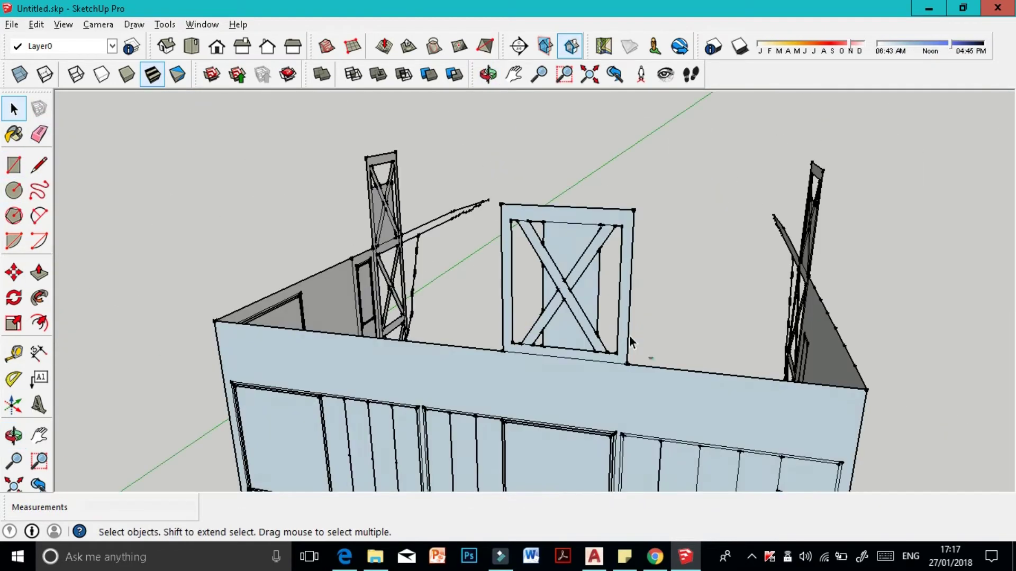
pyautogui.click(632, 365)
pyautogui.moveTo(632, 365); pyautogui.dragTo(308, 154, button='middle')
pyautogui.press('m')
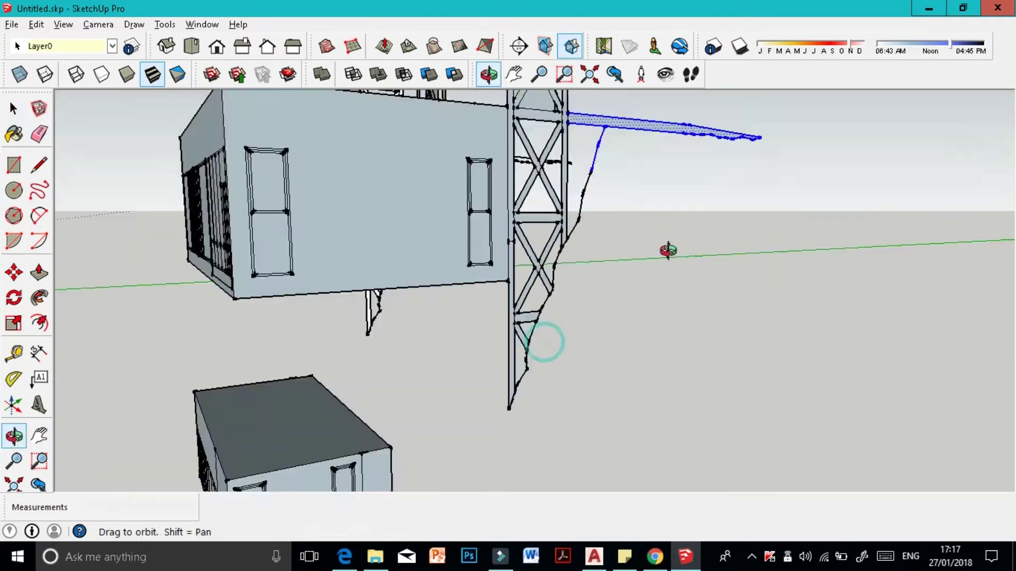
# - Select one side's truss tower with its projecting arm and move it against the edge of the cross-braced panel
pyautogui.press('space')
pyautogui.moveTo(696, 414); pyautogui.dragTo(604, 326)
pyautogui.scroll(5, 605, 326)
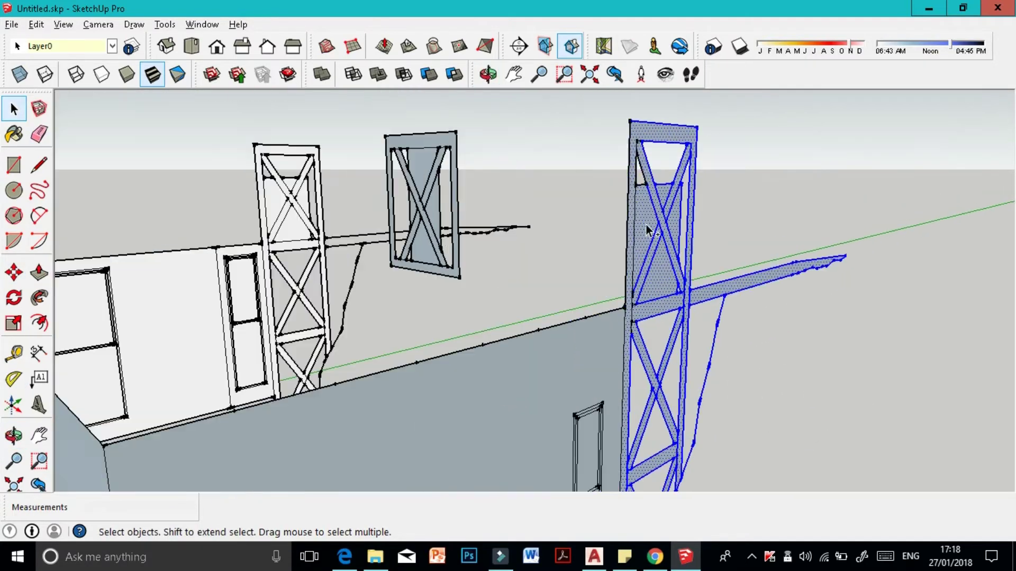
pyautogui.scroll(-4, 458, 163)
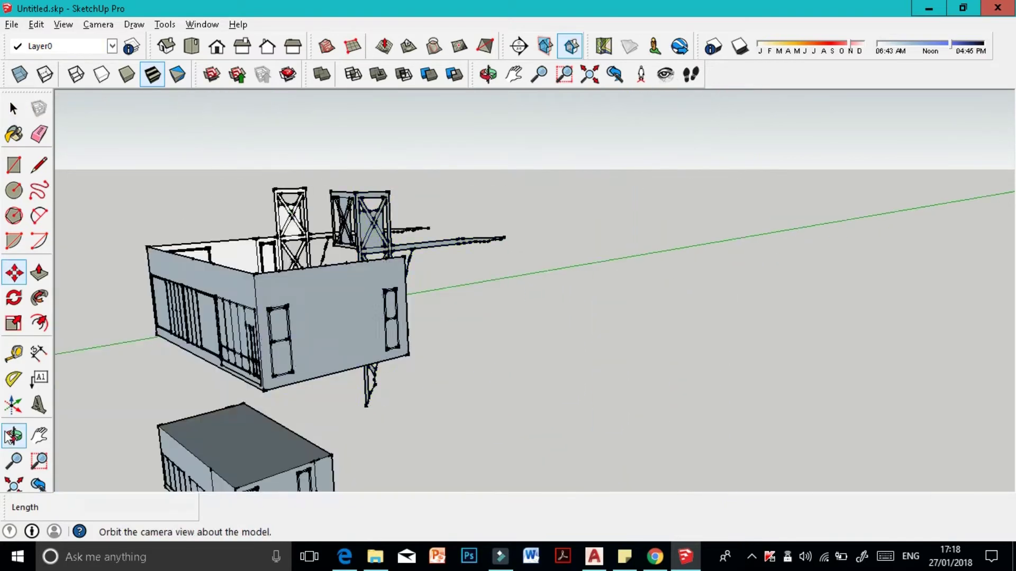
# - Select the opposite truss tower with its arm and move it to the other edge of the cross-braced panel
pyautogui.click(10, 436)
pyautogui.moveTo(105, 437); pyautogui.dragTo(584, 438)
pyautogui.press('space')
pyautogui.moveTo(583, 438); pyautogui.dragTo(436, 138)
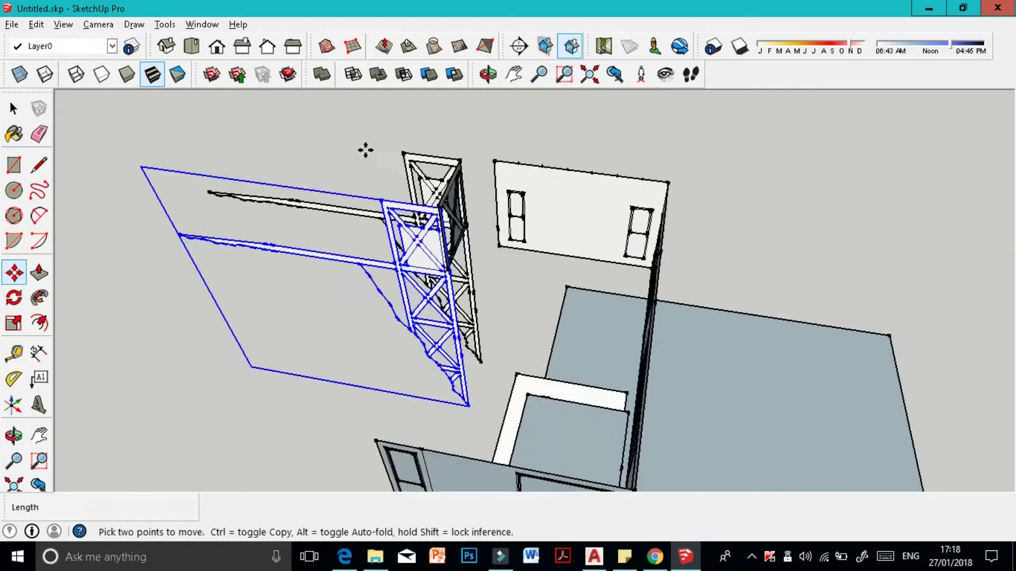
pyautogui.press('m')
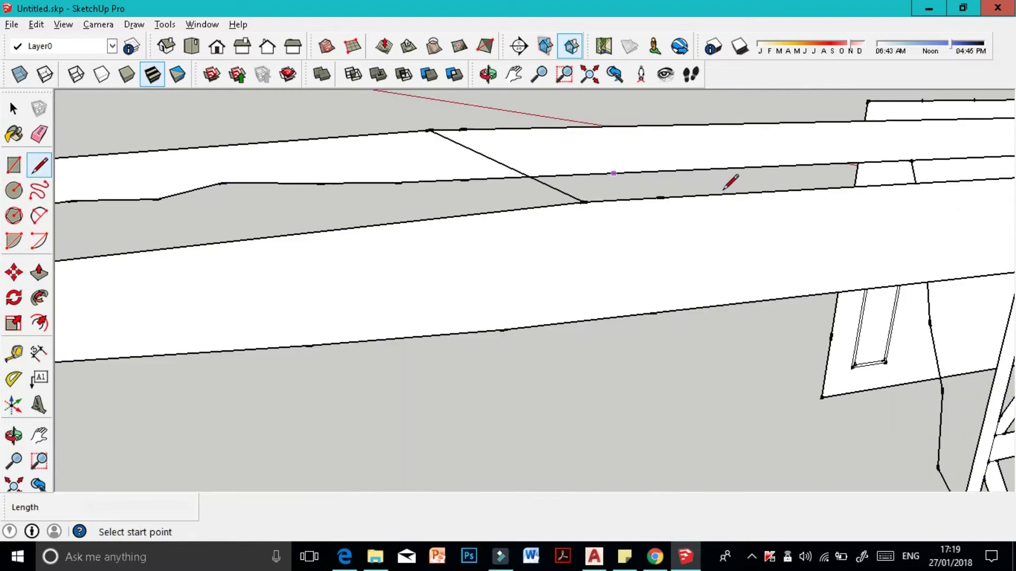
# - Draw a rectangle between the two projecting tower arms to form the platform surface
pyautogui.press('r')
pyautogui.click(619, 179)
pyautogui.click(238, 287)
pyautogui.press('e')
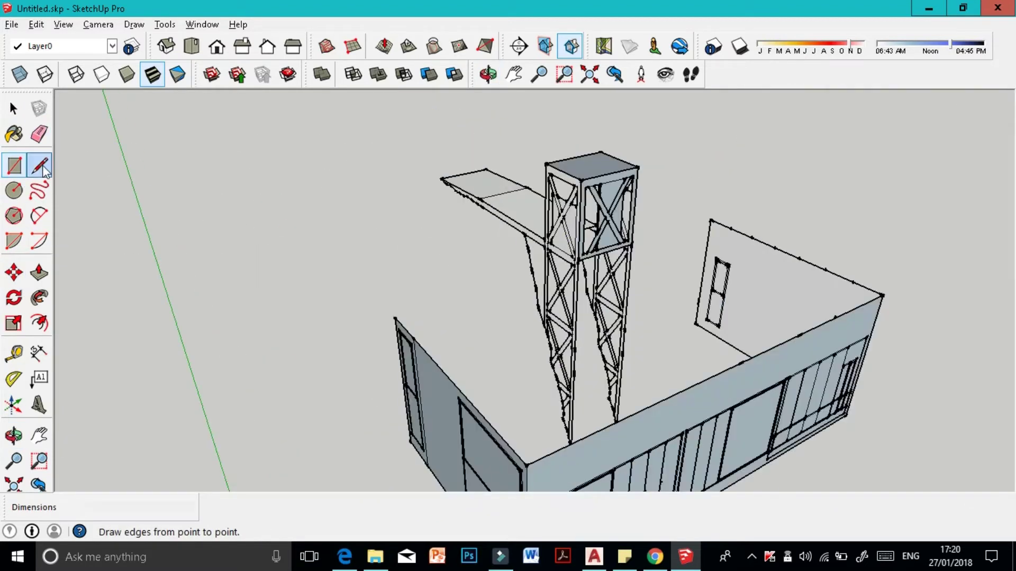
# - Continue the tower's front truss downward and place a horizontal brace at the foot of its lowest cross-braced bay
pyautogui.click(648, 196)
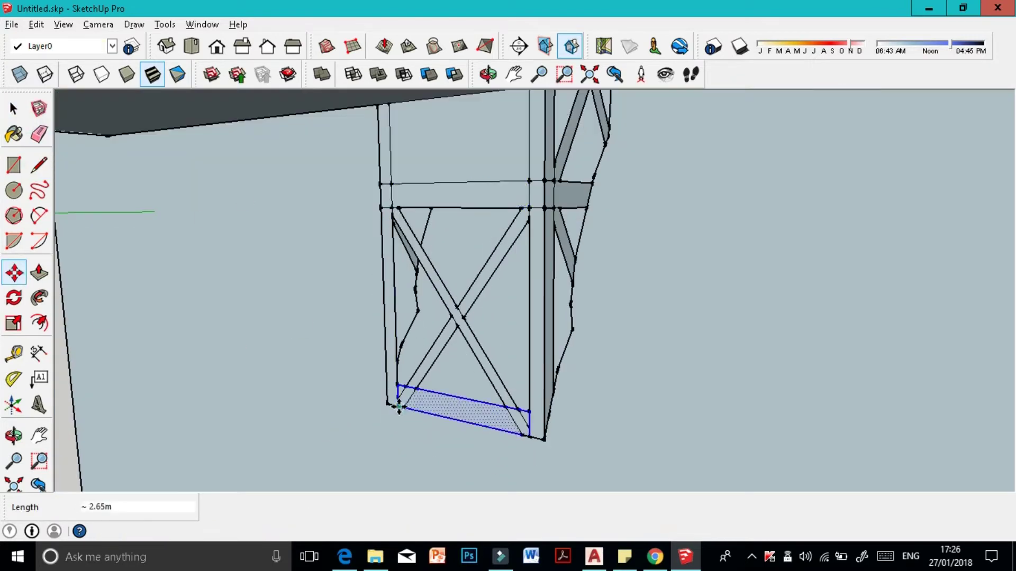
pyautogui.click(478, 332)
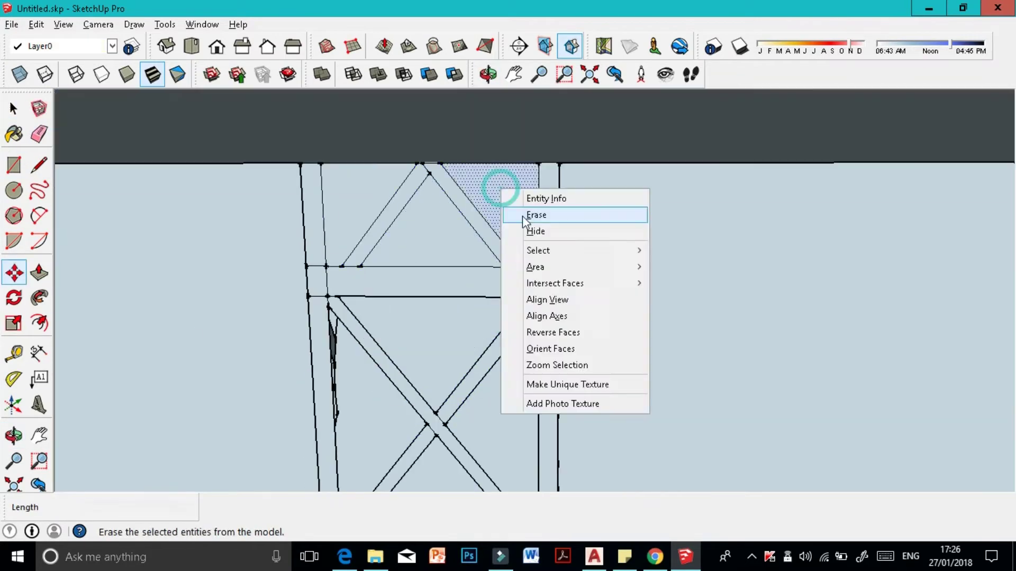